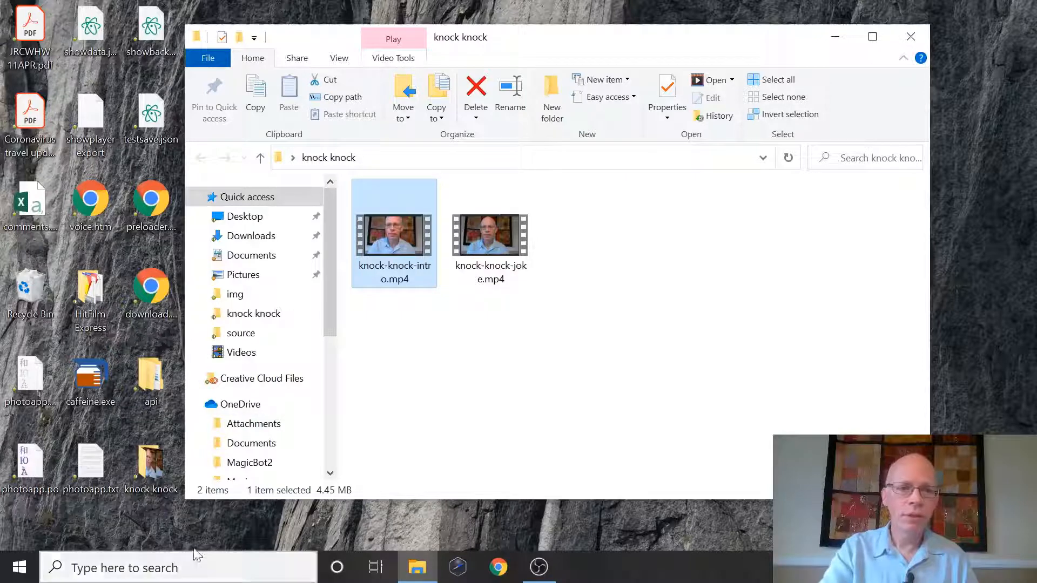
Search Windows for "video" and open the Video Editor app
{"action": "left_click", "coordinate": [117, 574]}
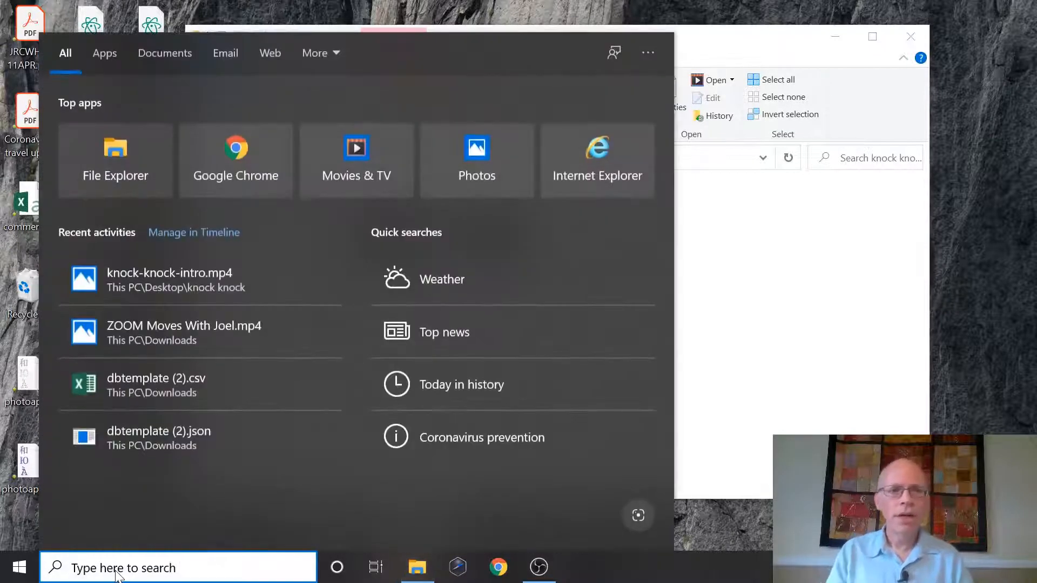
{"action": "type", "text": "video"}
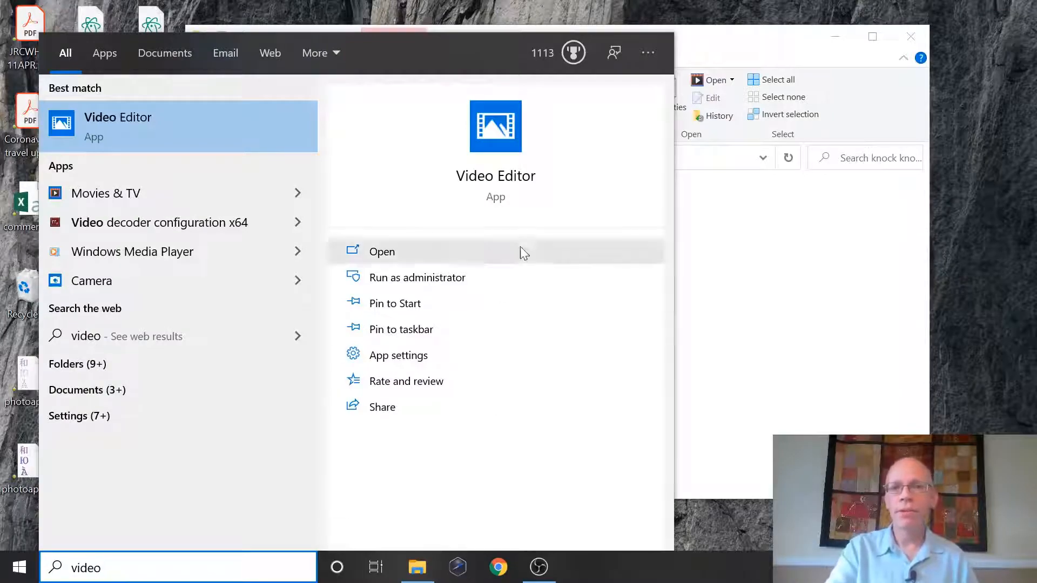
{"action": "left_click", "coordinate": [501, 137]}
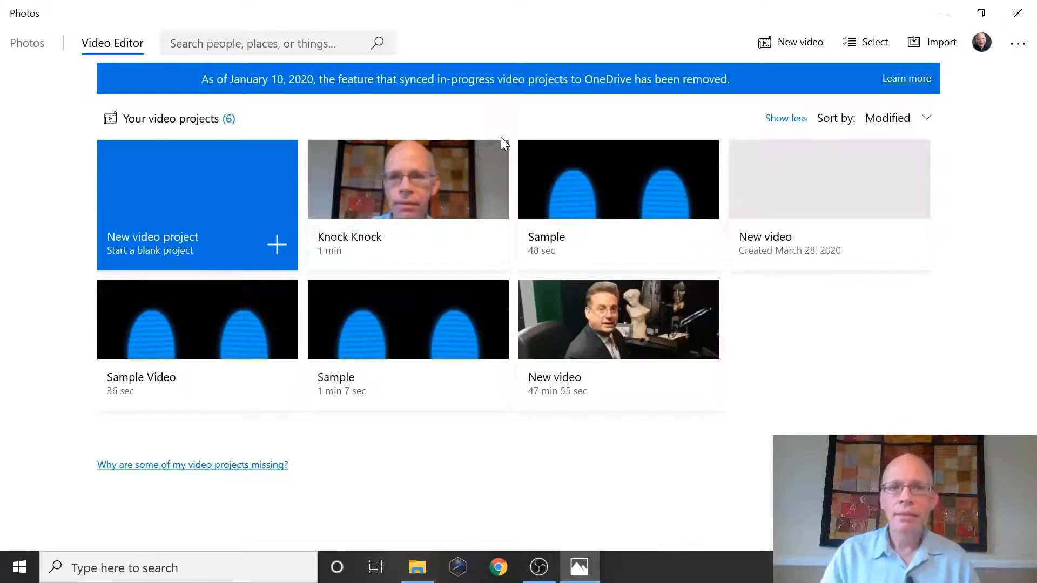
Start a blank new video project and name it "Knock Knock"
{"action": "left_click", "coordinate": [781, 48]}
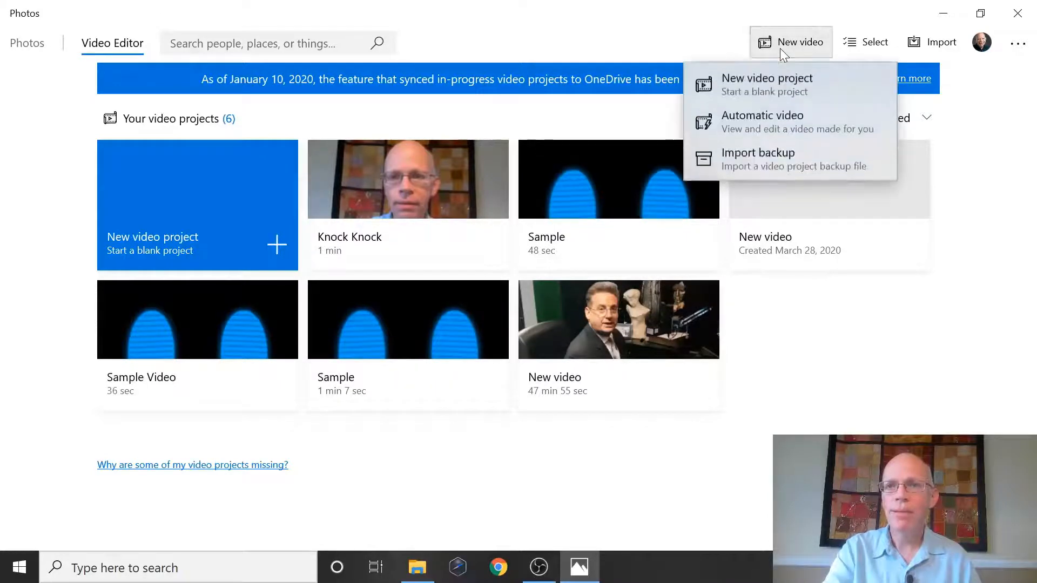
{"action": "left_click", "coordinate": [774, 94]}
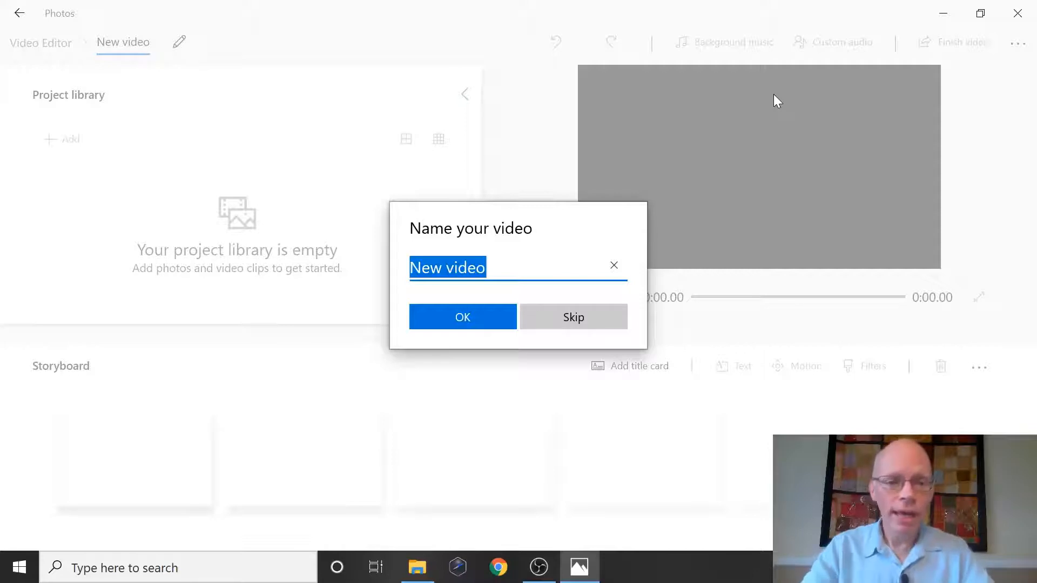
{"action": "type", "text": "Kn"}
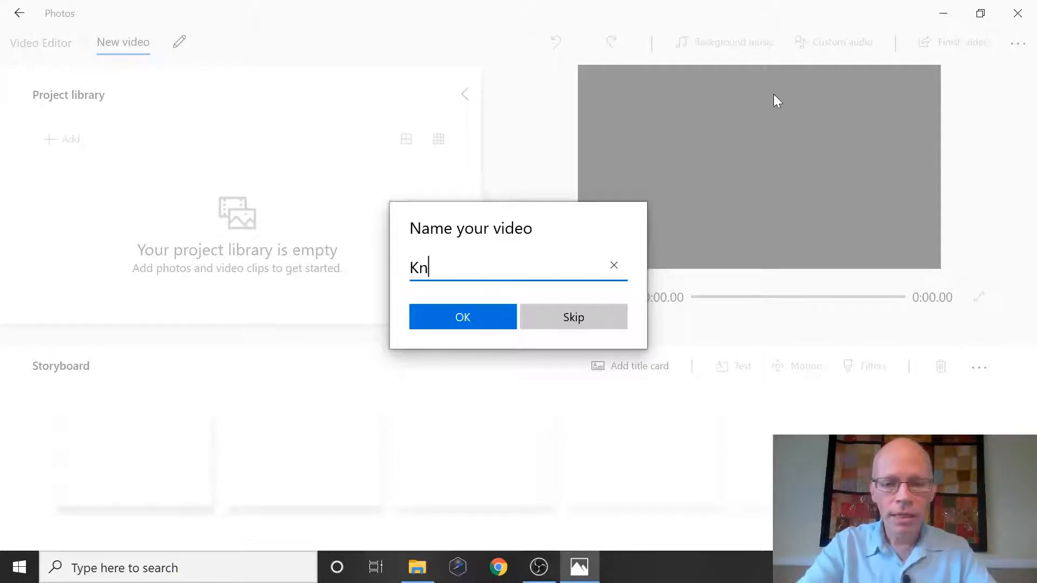
{"action": "type", "text": "ock "}
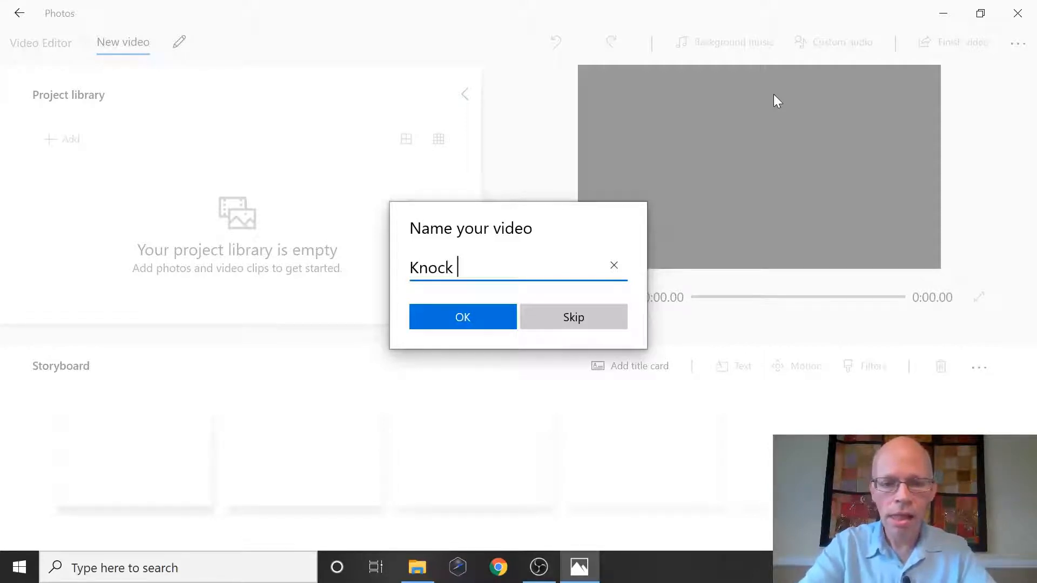
{"action": "type", "text": "Knock"}
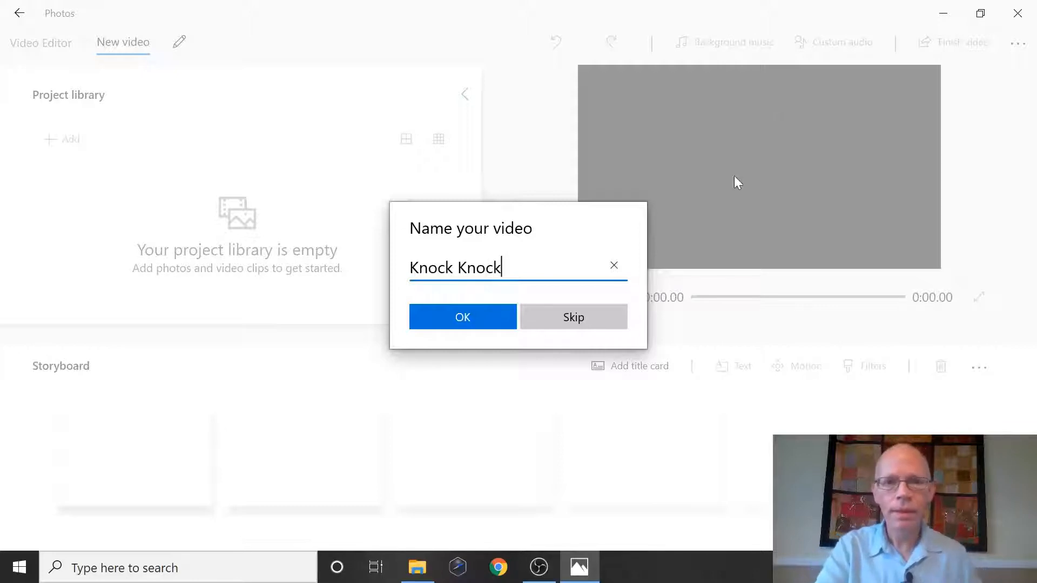
{"action": "left_click", "coordinate": [451, 315]}
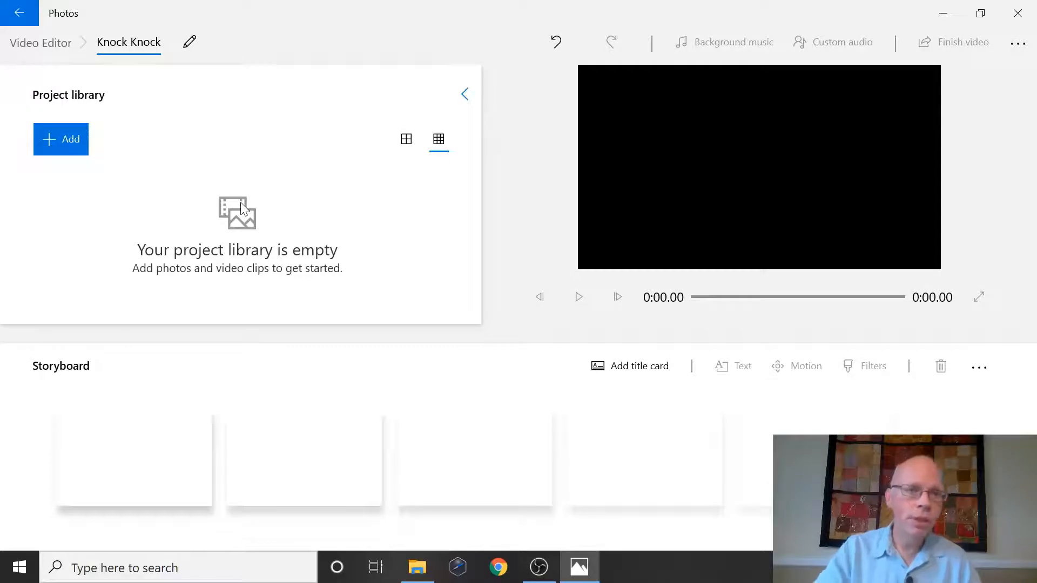
Import knock-knock-intro.mp4 and knock-knock-joke.mp4 from this PC's knock knock folder and place both clips in the storyboard
{"action": "left_click", "coordinate": [63, 136]}
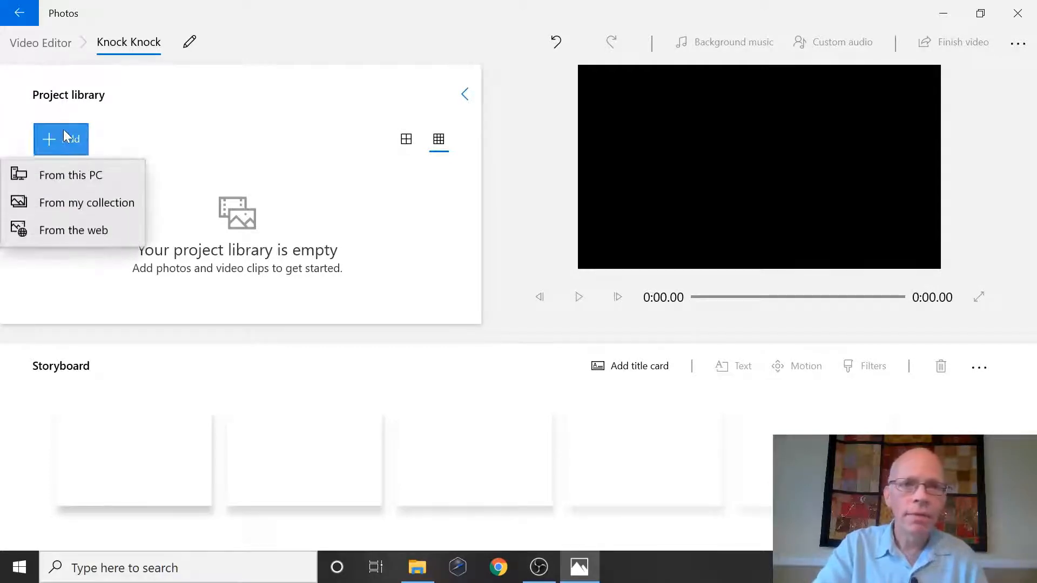
{"action": "left_click", "coordinate": [67, 177]}
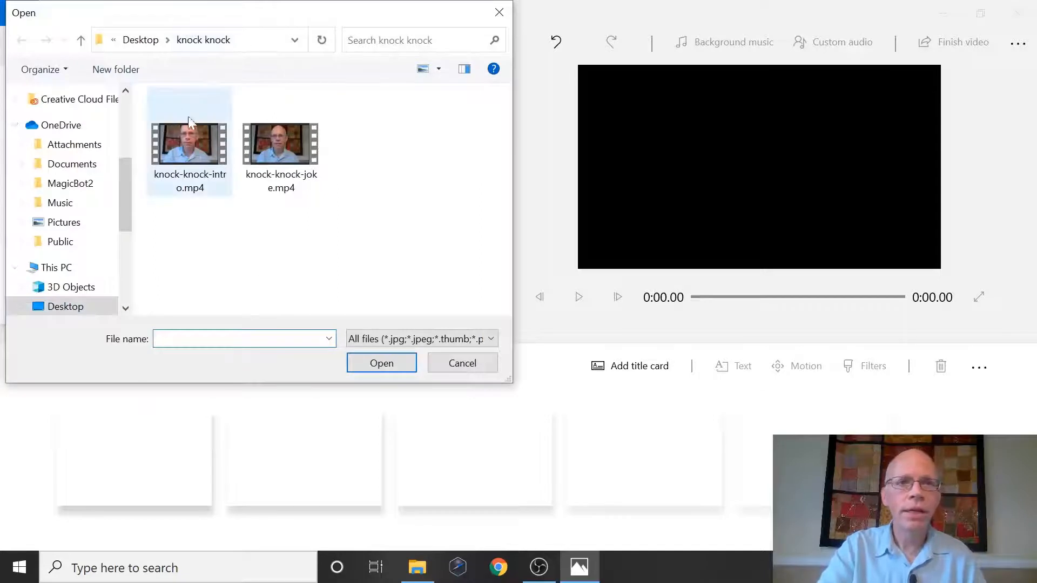
{"action": "left_click", "coordinate": [191, 136]}
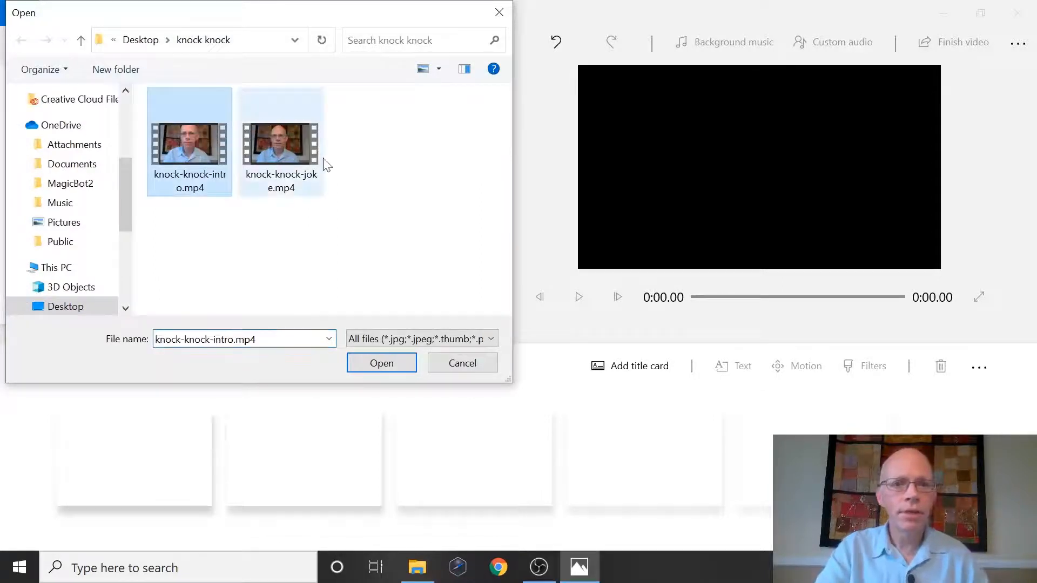
{"action": "left_click", "coordinate": [278, 167], "text": "ctrl"}
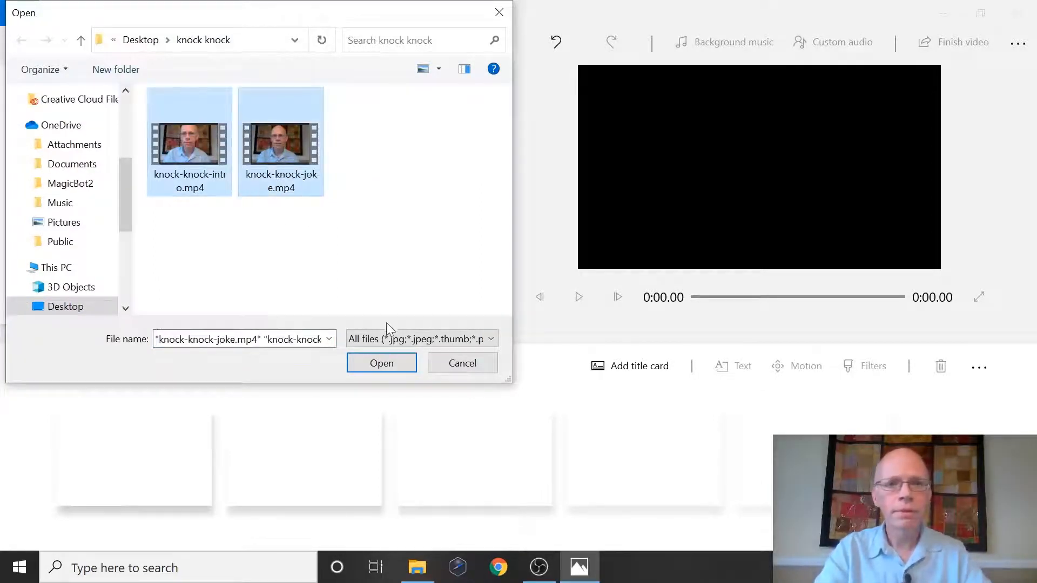
{"action": "left_click", "coordinate": [383, 364]}
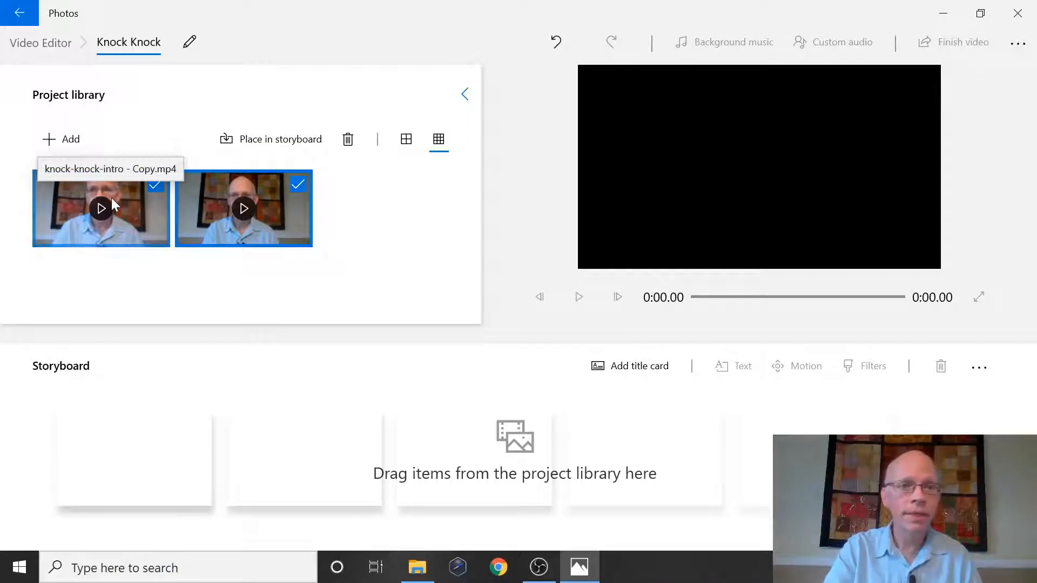
{"action": "left_click_drag", "start_coordinate": [112, 197], "coordinate": [163, 445]}
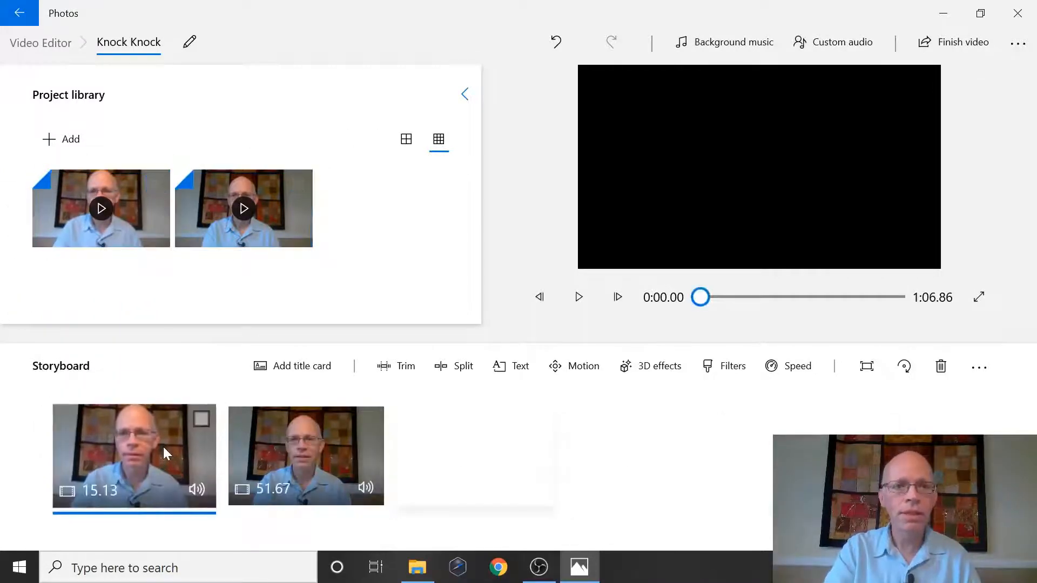
Remove the joke clip from the storyboard and place it back after the intro clip
{"action": "left_click", "coordinate": [312, 450]}
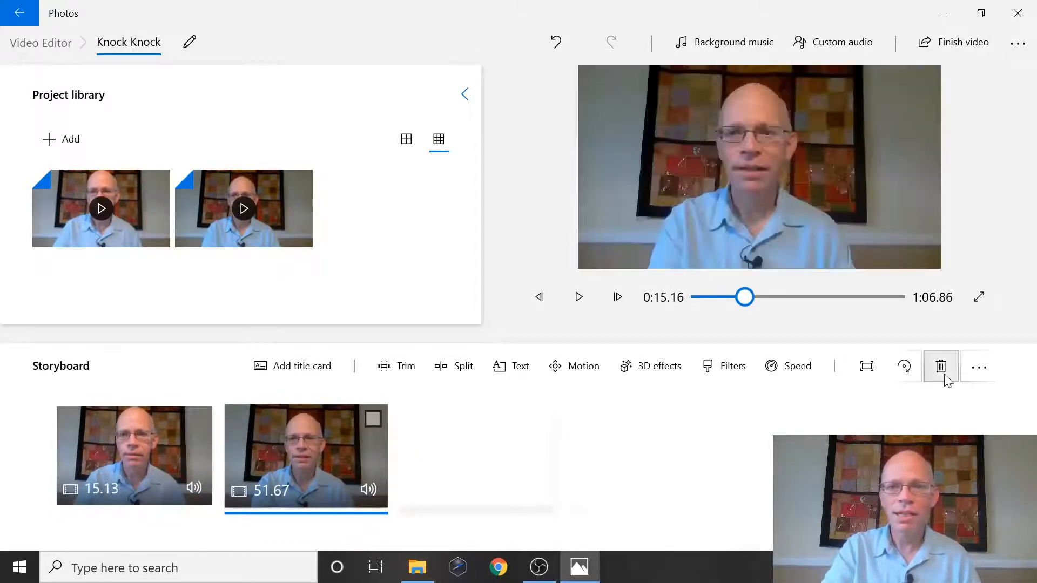
{"action": "left_click", "coordinate": [945, 377]}
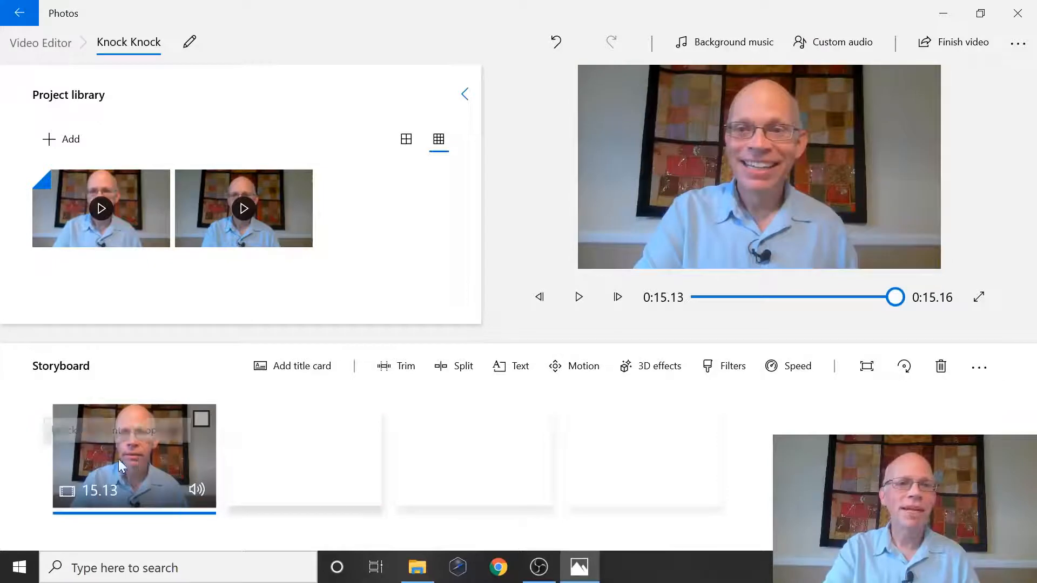
{"action": "left_click_drag", "start_coordinate": [206, 221], "coordinate": [310, 465]}
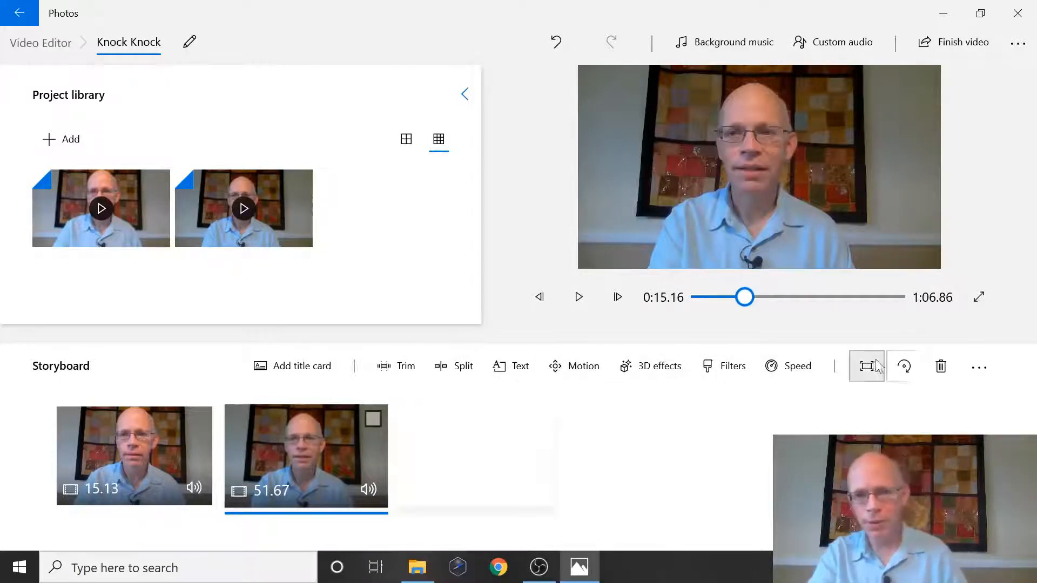
Trim the beginning of the intro clip so that it starts at 0:02.43
{"action": "left_click", "coordinate": [159, 451]}
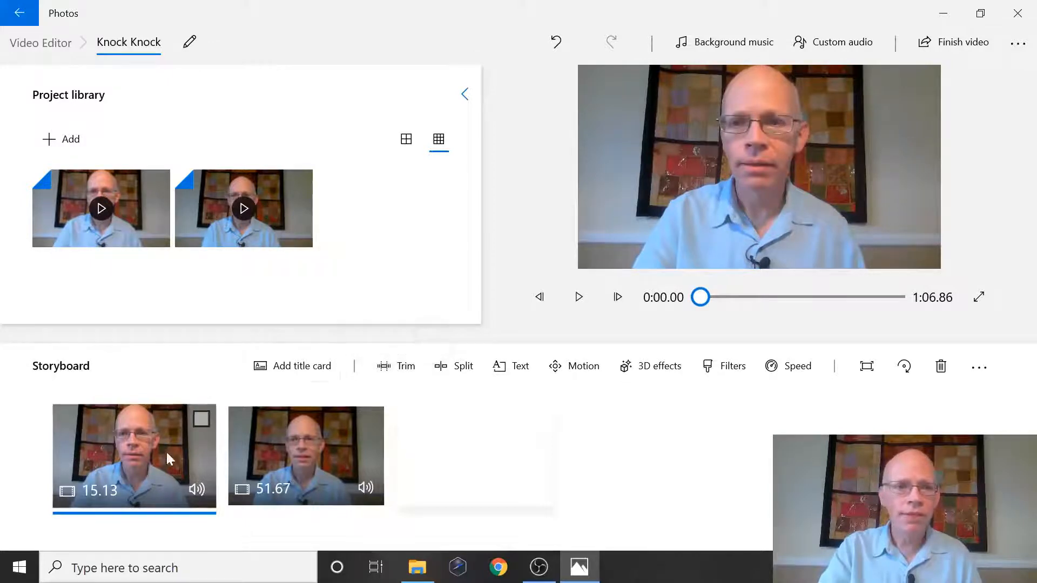
{"action": "left_click", "coordinate": [394, 373]}
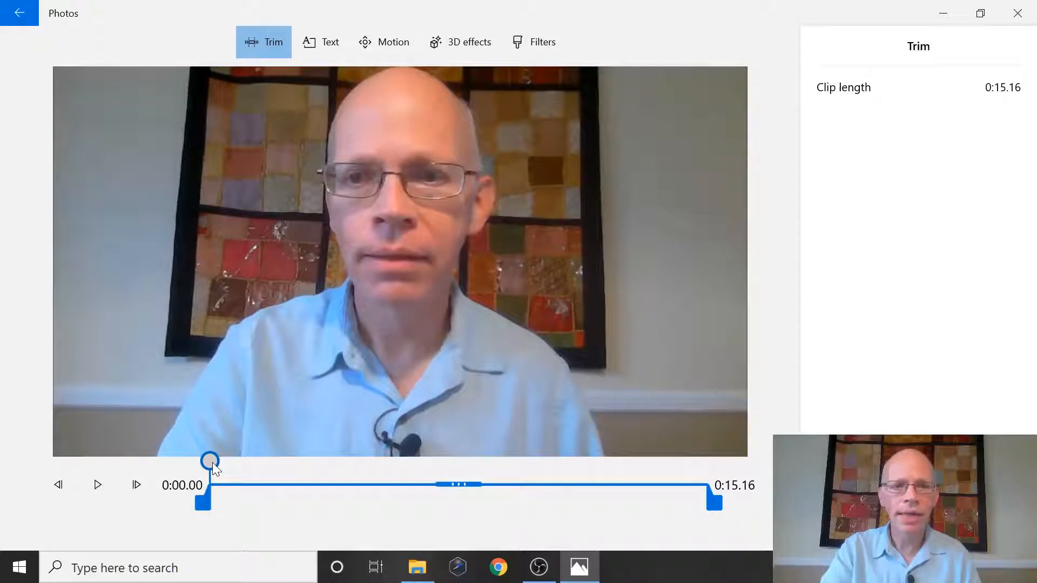
{"action": "left_click_drag", "start_coordinate": [212, 462], "coordinate": [292, 476]}
{"action": "left_click_drag", "start_coordinate": [202, 502], "coordinate": [287, 513]}
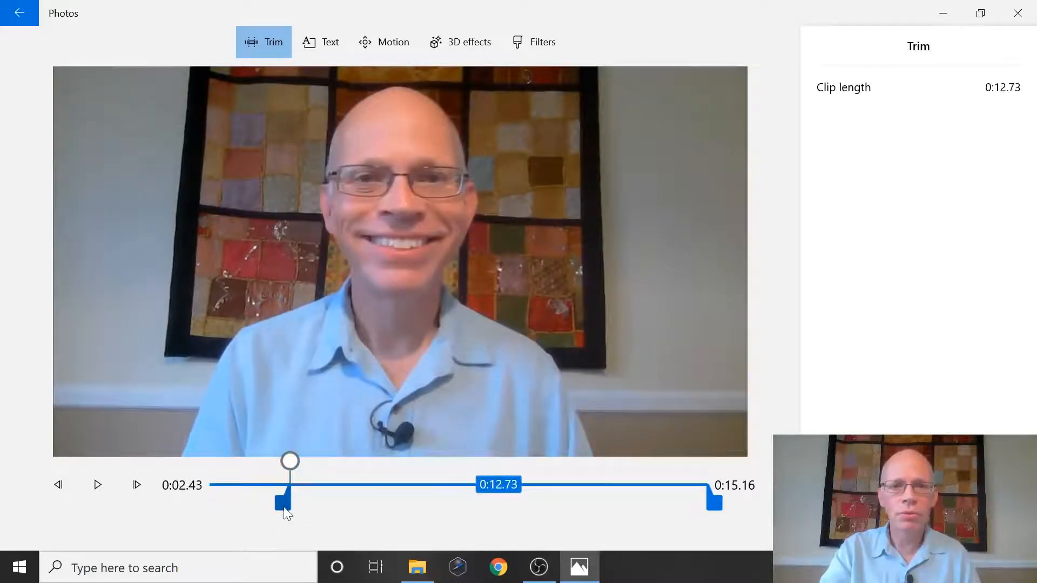
Trim the end of the intro clip to 0:13.30, preview the start of the trimmed clip and apply the trim
{"action": "left_click", "coordinate": [646, 485]}
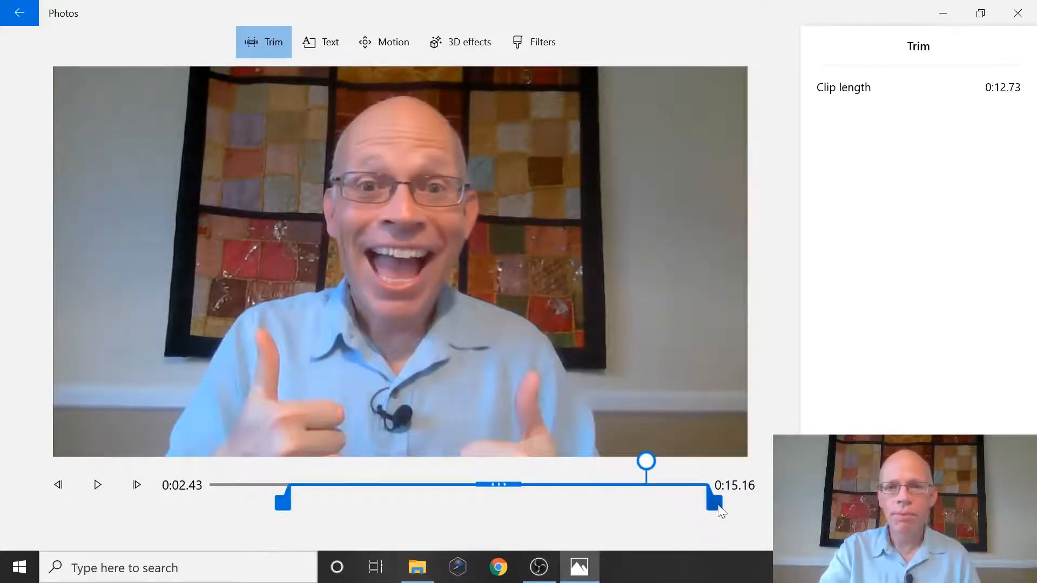
{"action": "left_click_drag", "start_coordinate": [714, 504], "coordinate": [662, 508]}
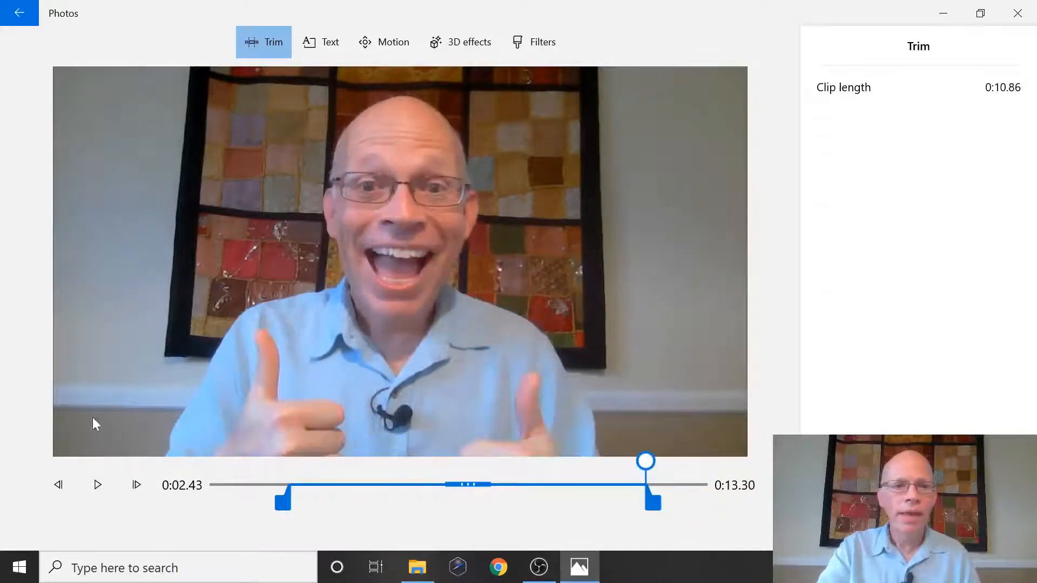
{"action": "left_click", "coordinate": [98, 484]}
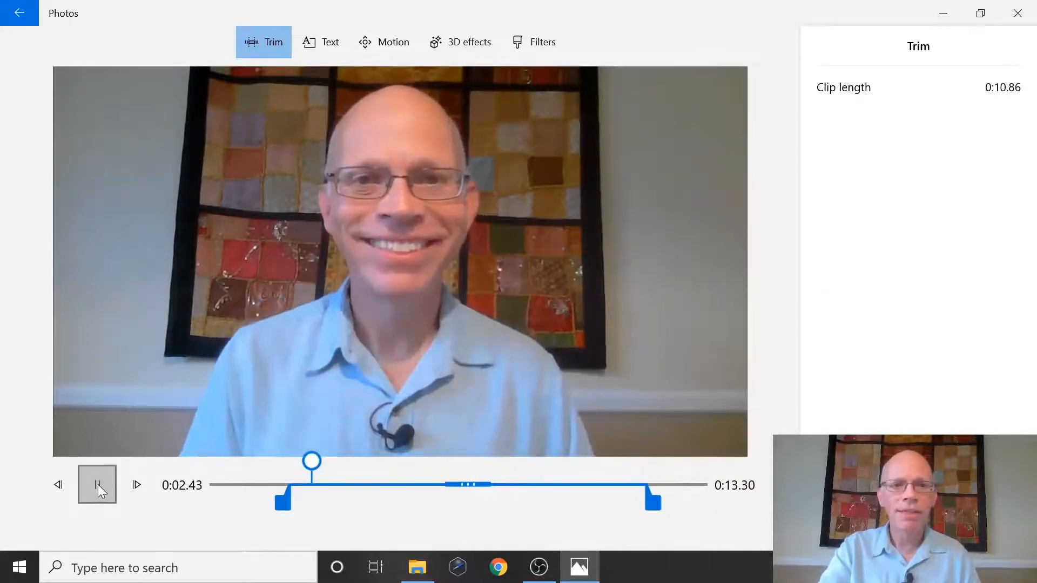
{"action": "left_click", "coordinate": [98, 484]}
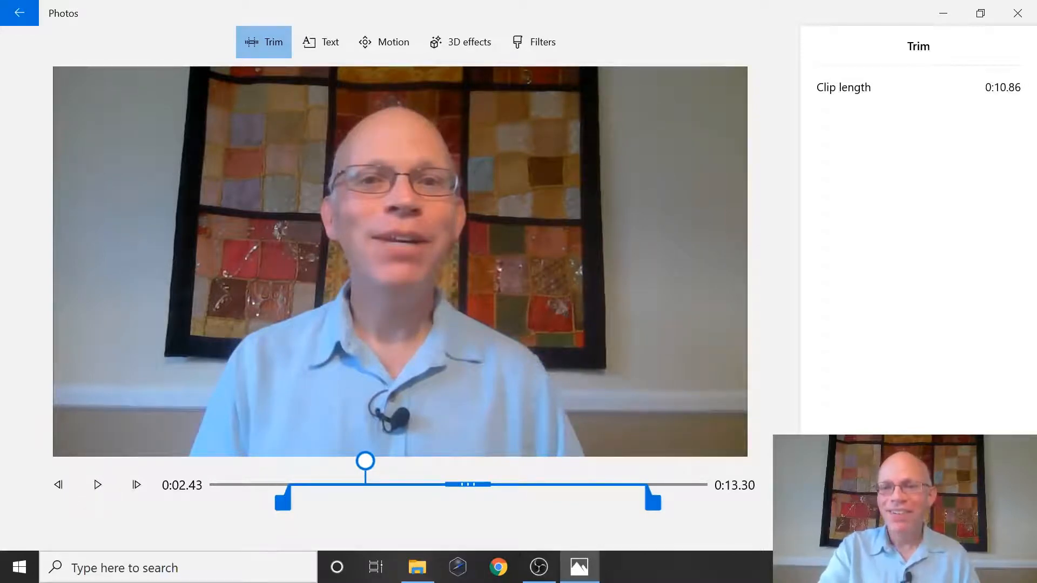
{"action": "left_click", "coordinate": [862, 527]}
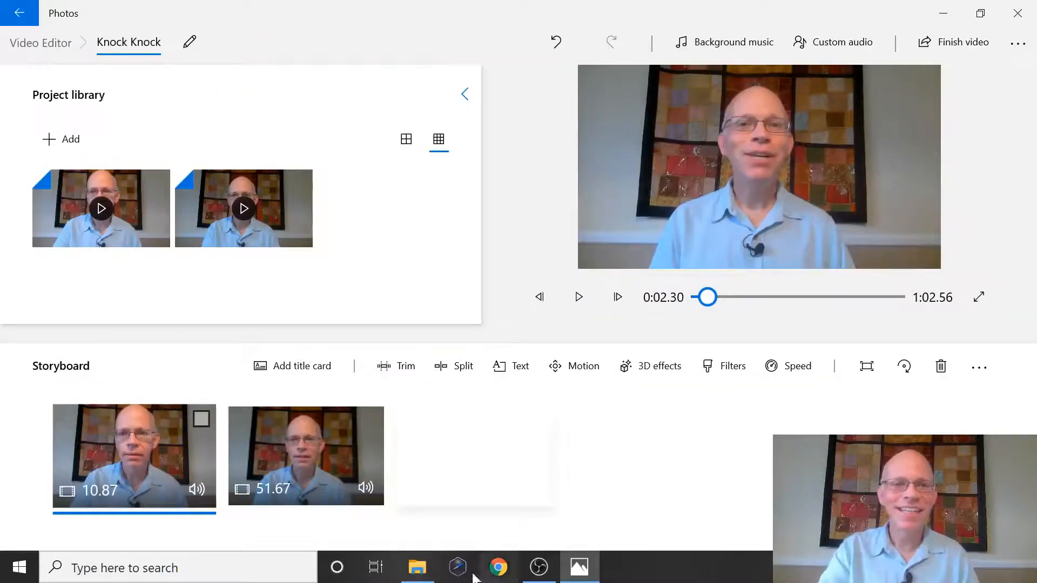
Trim the beginning of the joke clip so that it starts at 0:02.20, and preview the new opening
{"action": "left_click", "coordinate": [328, 475]}
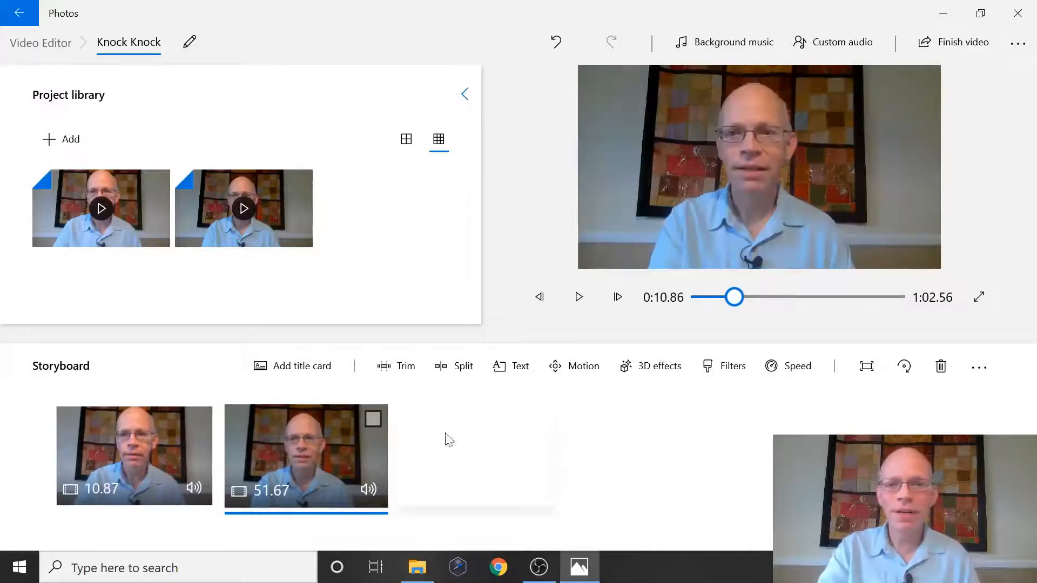
{"action": "left_click", "coordinate": [384, 371]}
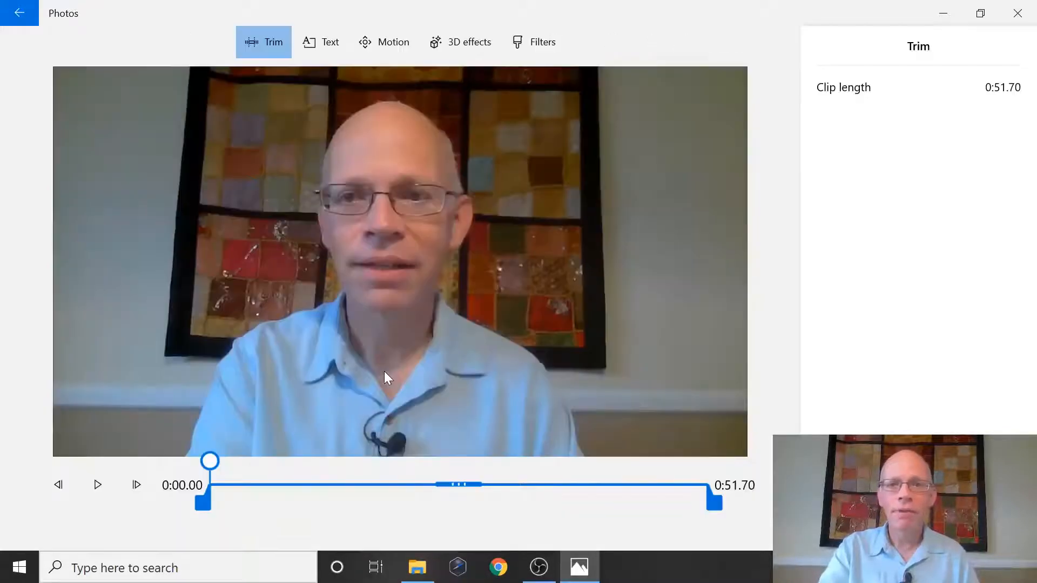
{"action": "left_click", "coordinate": [98, 484]}
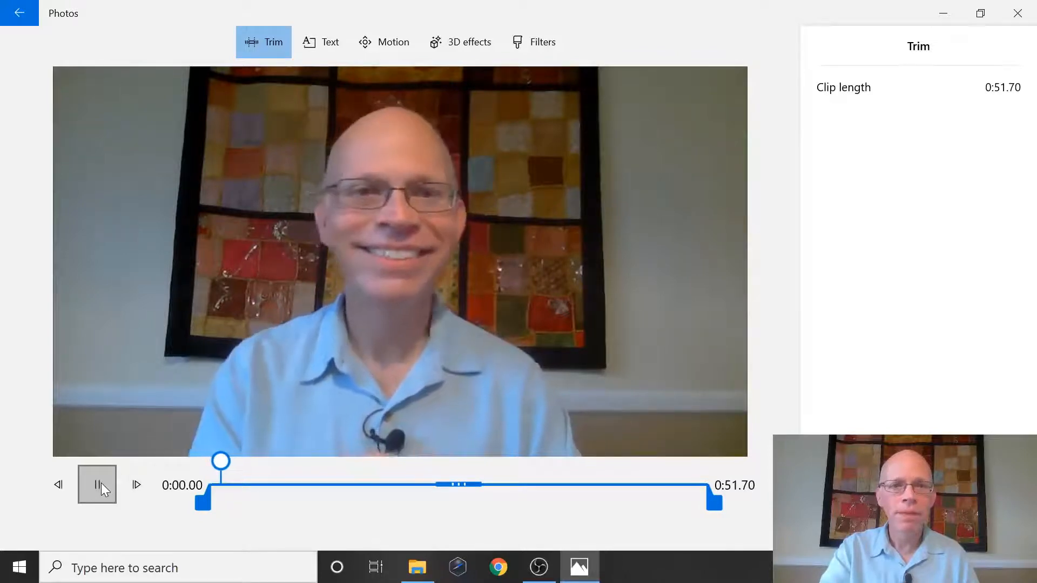
{"action": "left_click", "coordinate": [101, 483]}
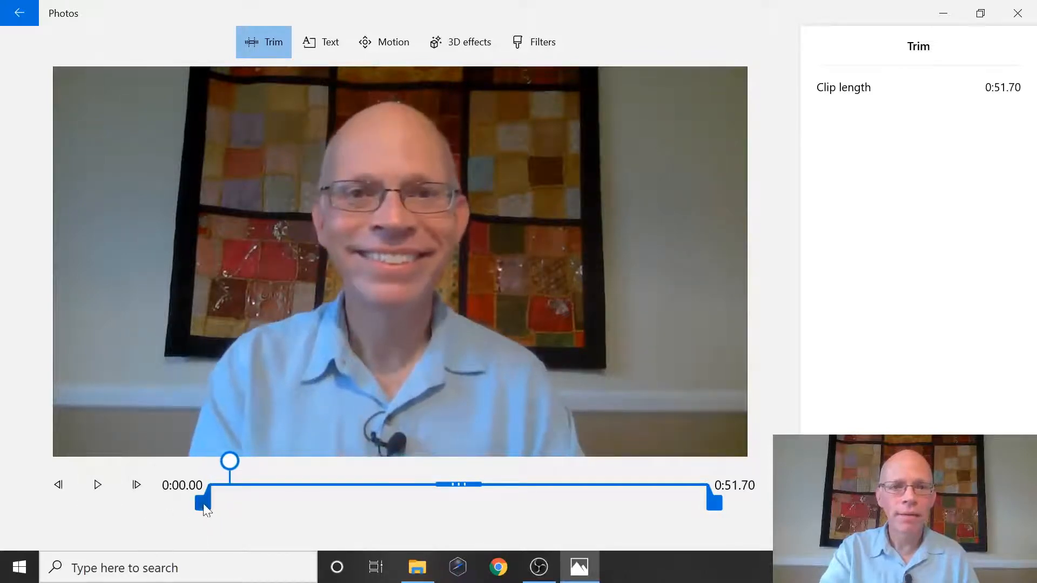
{"action": "left_click_drag", "start_coordinate": [204, 507], "coordinate": [223, 504]}
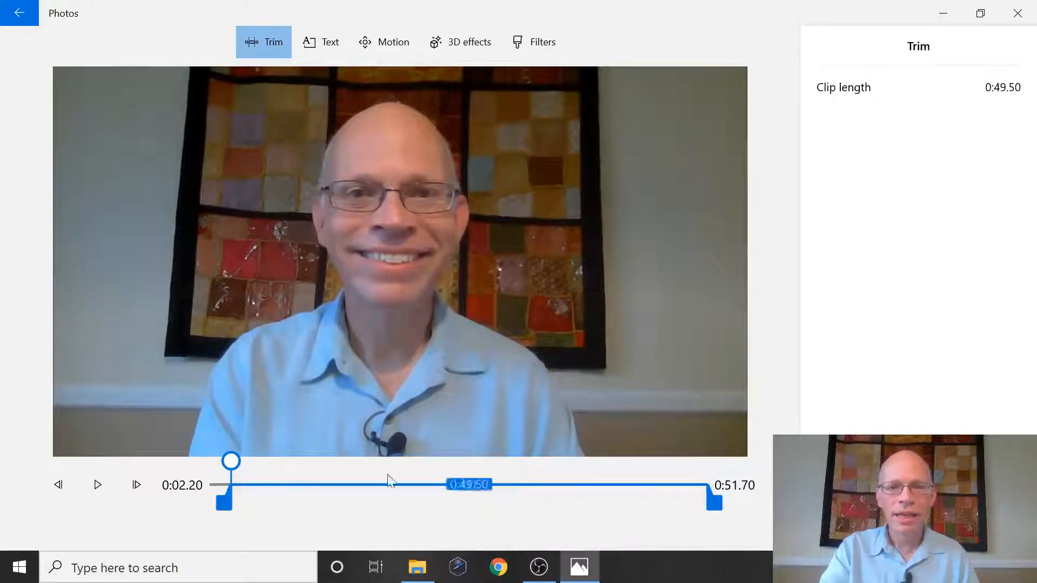
{"action": "left_click", "coordinate": [101, 496]}
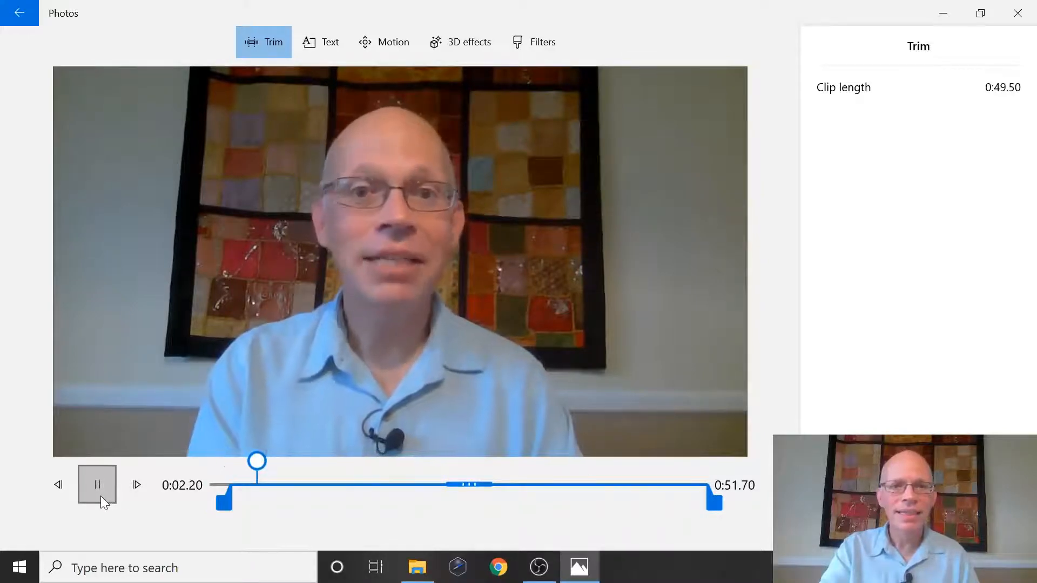
{"action": "left_click", "coordinate": [100, 496]}
Find where the joke clip should stop, trim its end to leave a 46.87-second clip, and apply the trim
{"action": "left_click_drag", "start_coordinate": [264, 473], "coordinate": [713, 479]}
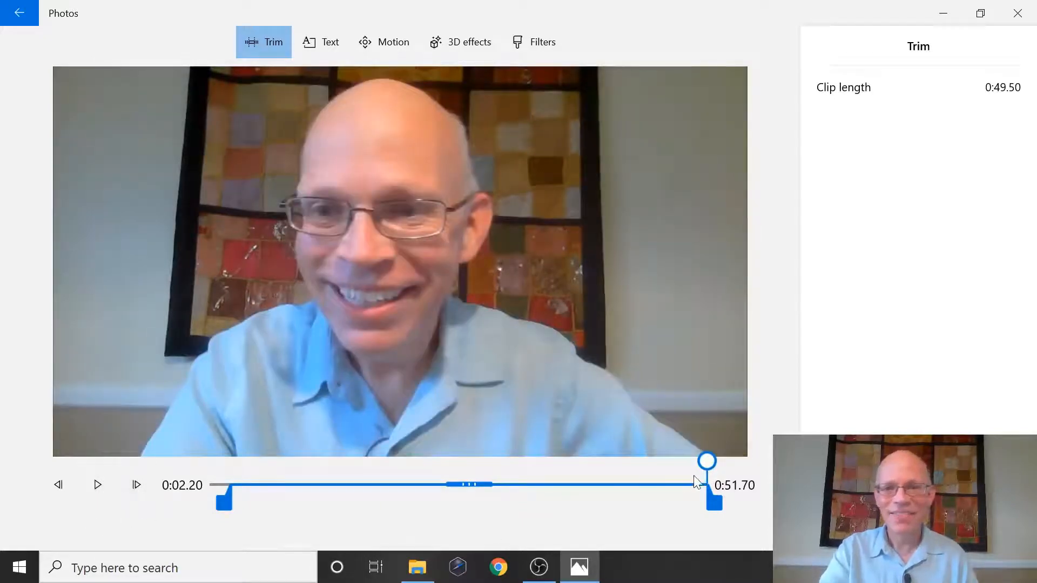
{"action": "left_click_drag", "start_coordinate": [708, 461], "coordinate": [640, 466]}
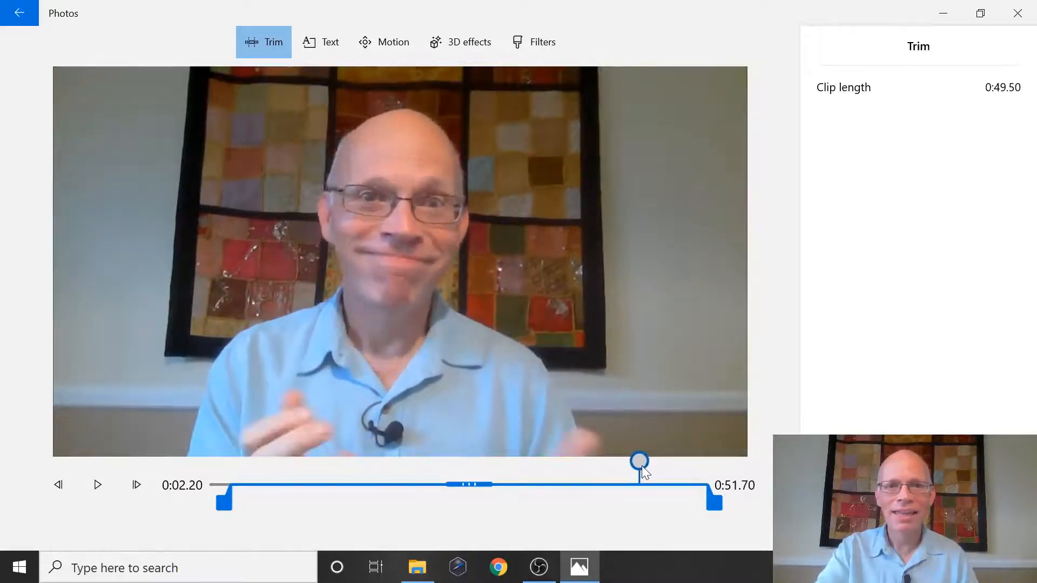
{"action": "left_click", "coordinate": [90, 482]}
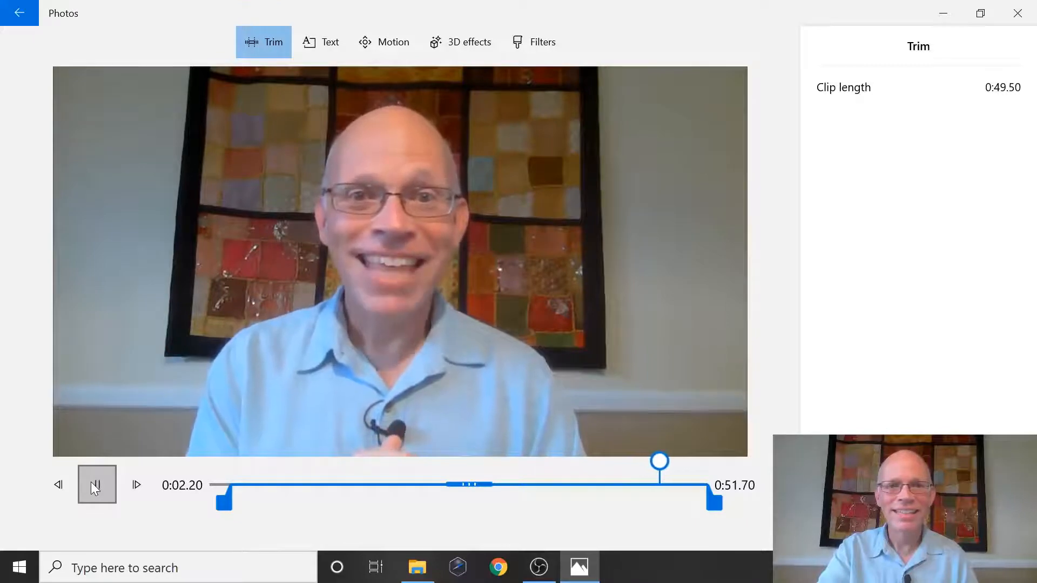
{"action": "left_click", "coordinate": [94, 486]}
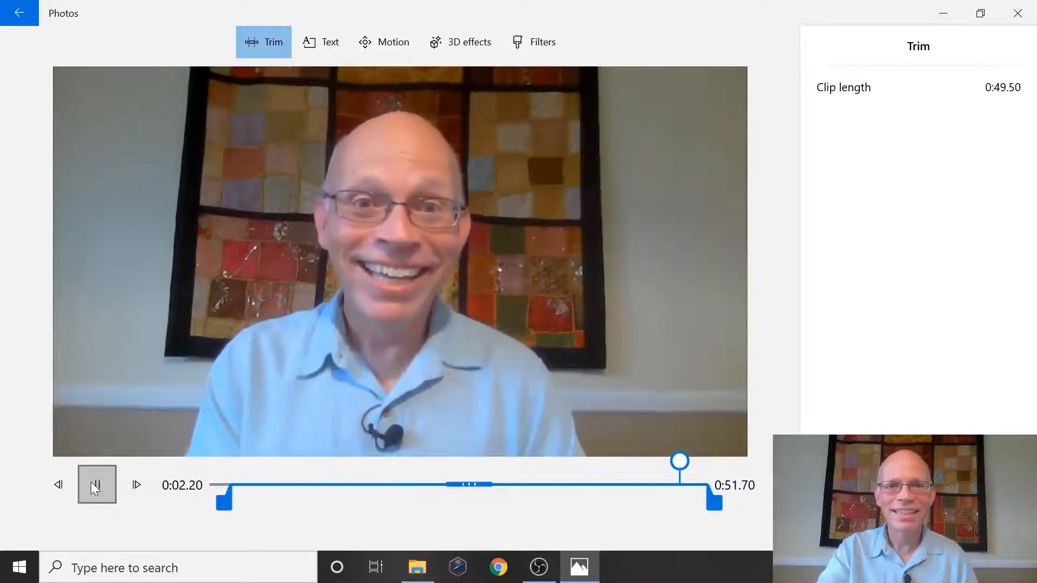
{"action": "left_click_drag", "start_coordinate": [718, 505], "coordinate": [701, 498]}
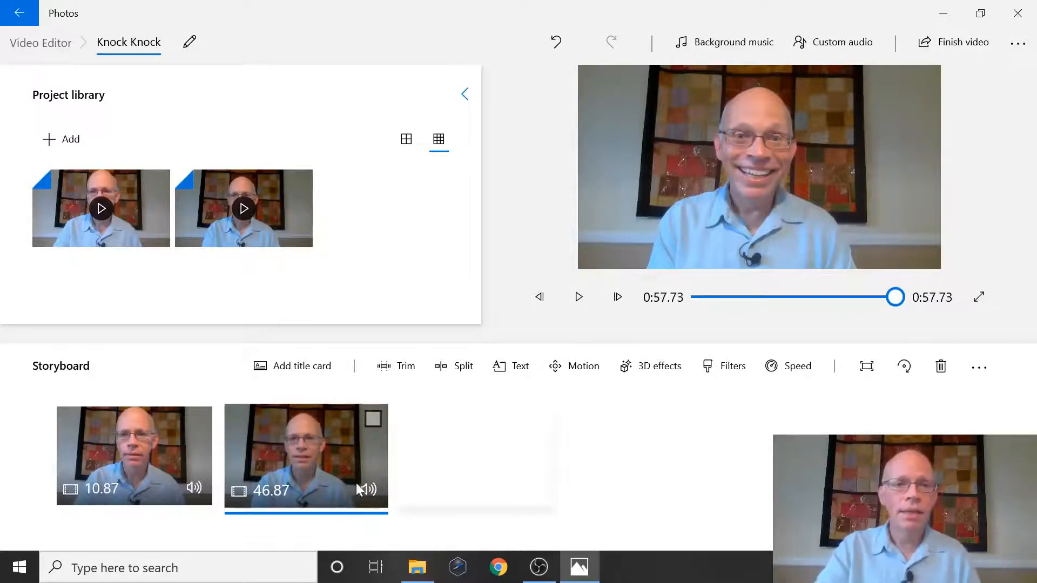
Add a text overlay with the presenter's full name to the intro clip
{"action": "left_click", "coordinate": [128, 462]}
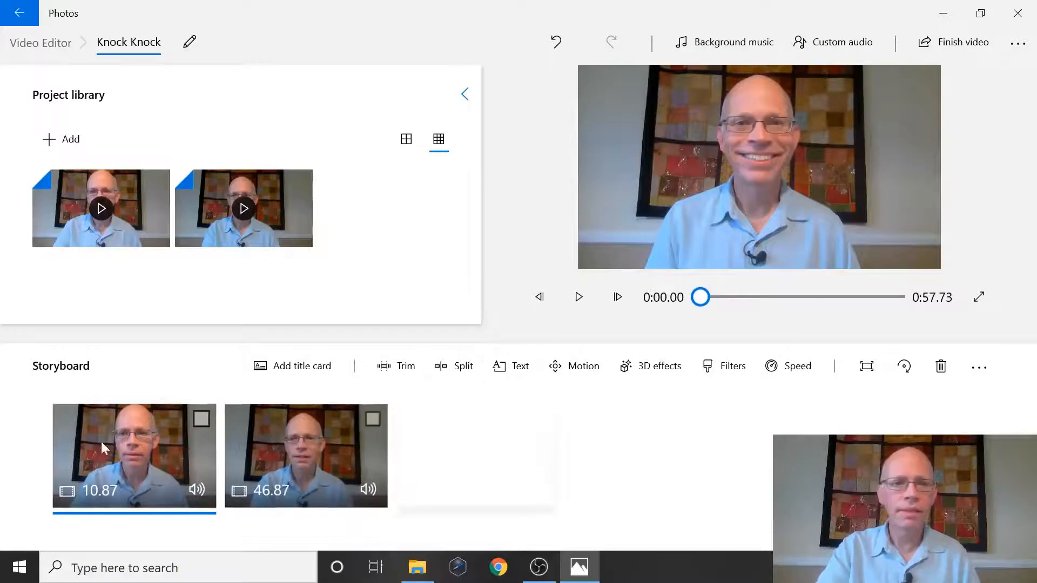
{"action": "left_click", "coordinate": [519, 372]}
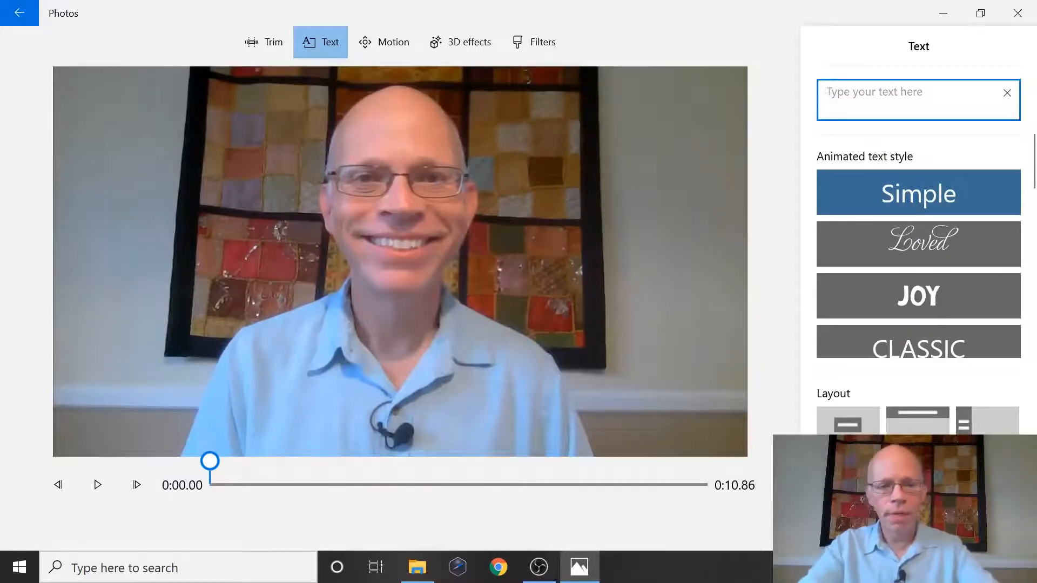
{"action": "type", "text": "Brad"}
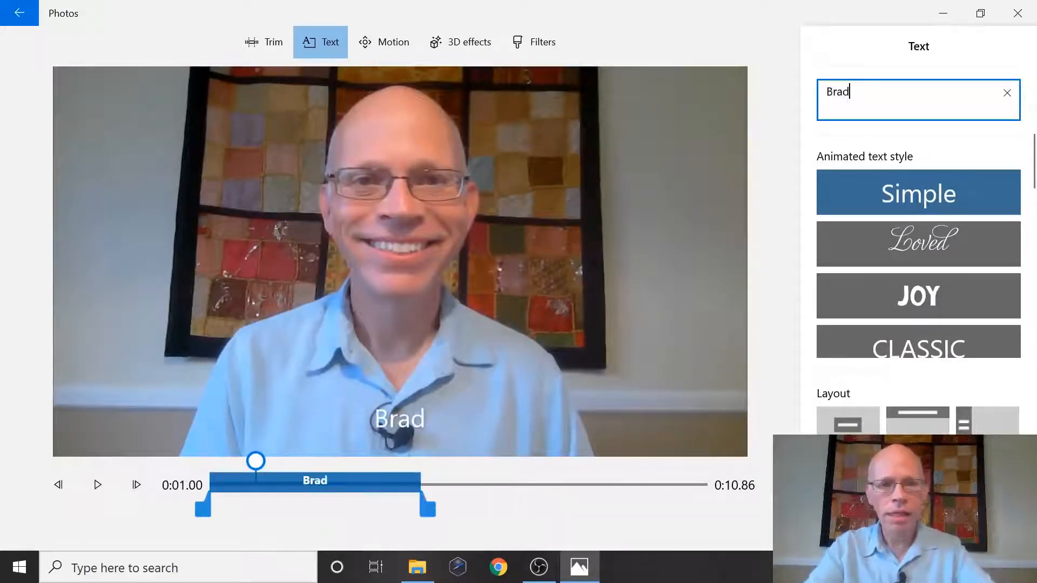
{"action": "type", "text": " Brown"}
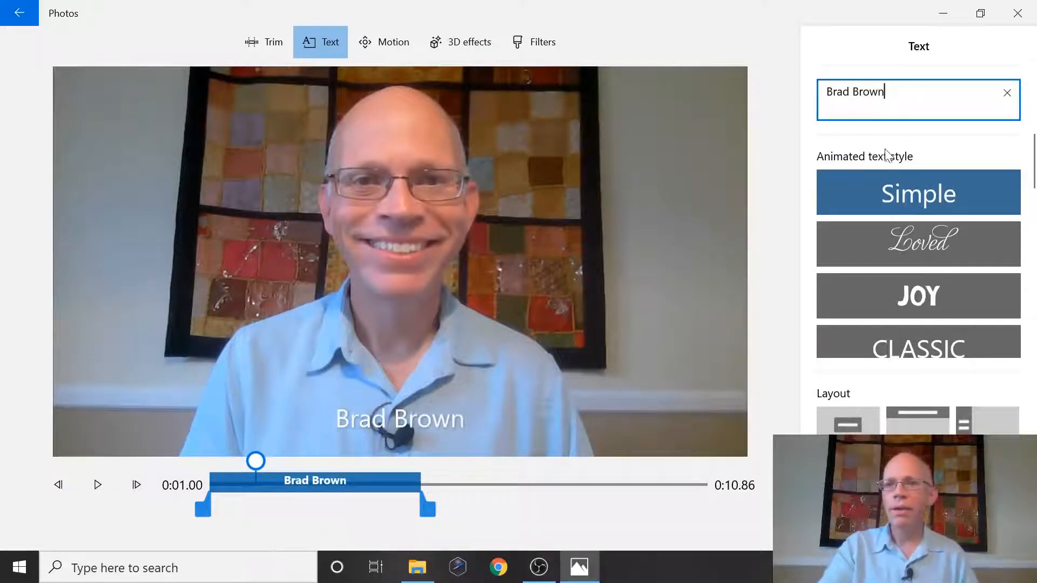
Apply the Joy style to the name overlay, lay it out along the bottom of the picture, preview it and save it
{"action": "scroll", "coordinate": [900, 195], "scroll_direction": "down", "scroll_amount": 1}
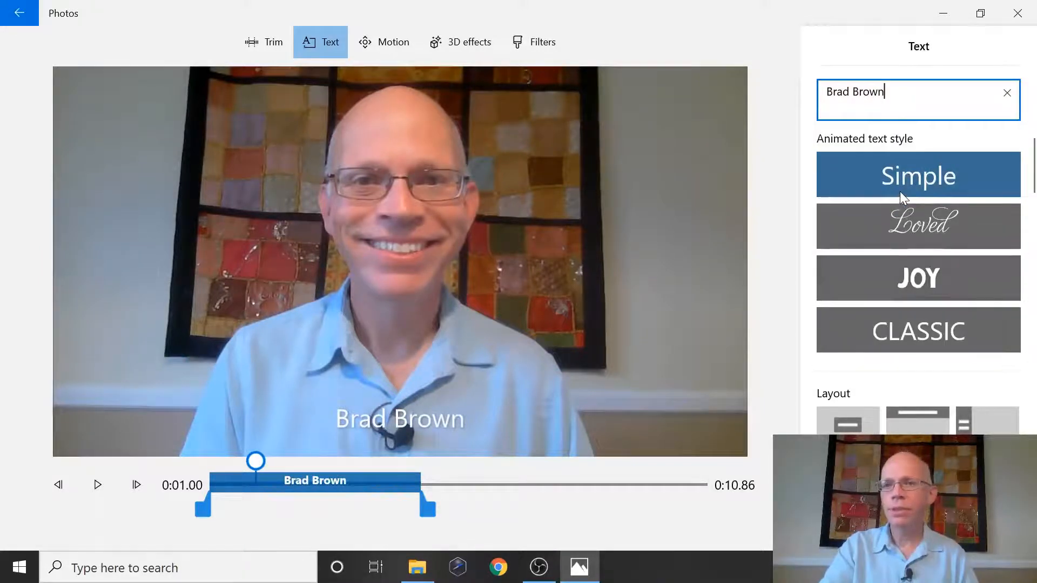
{"action": "left_click", "coordinate": [921, 278]}
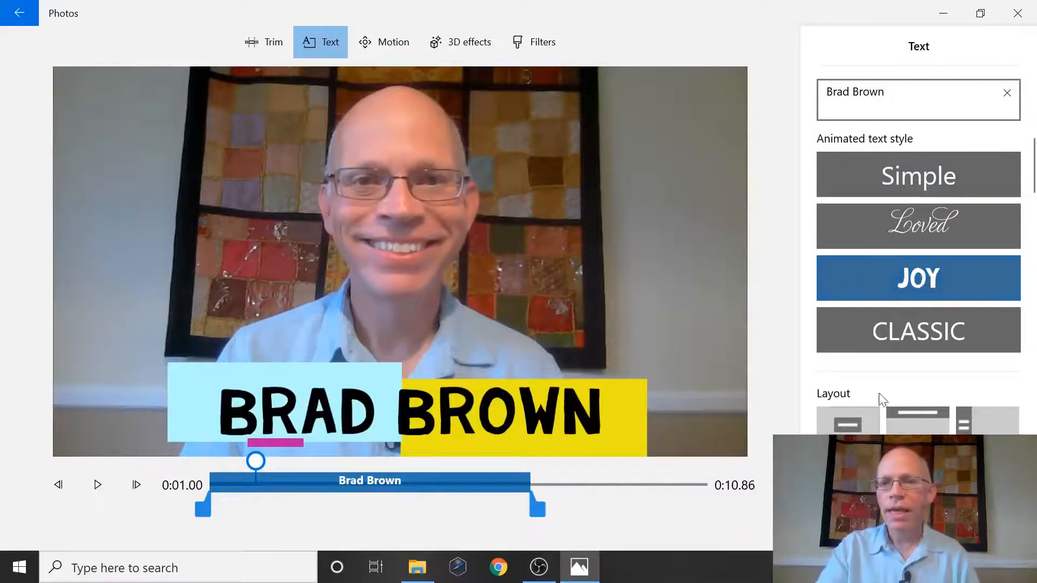
{"action": "left_click", "coordinate": [843, 432]}
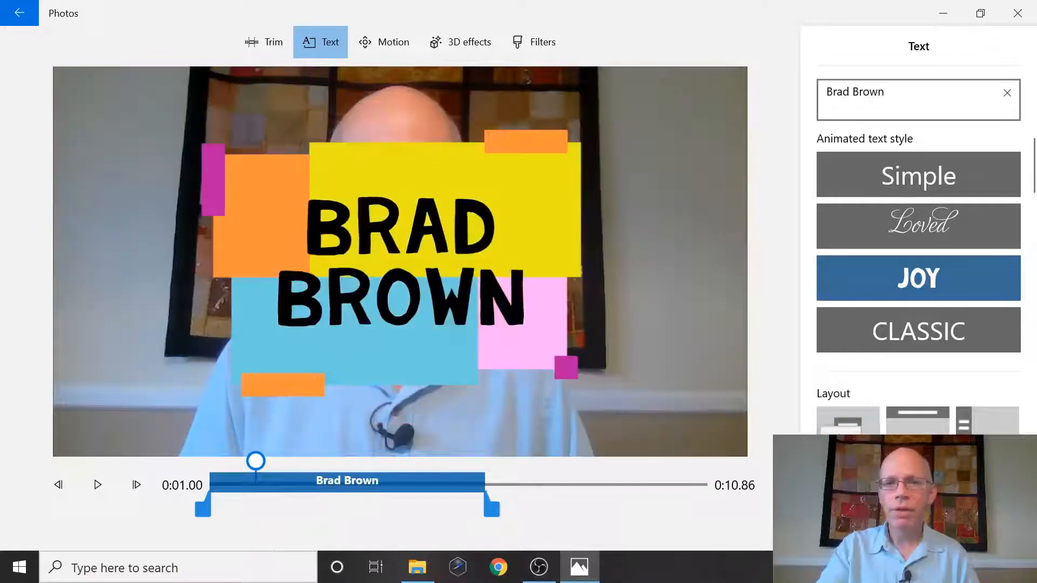
{"action": "left_click", "coordinate": [917, 422]}
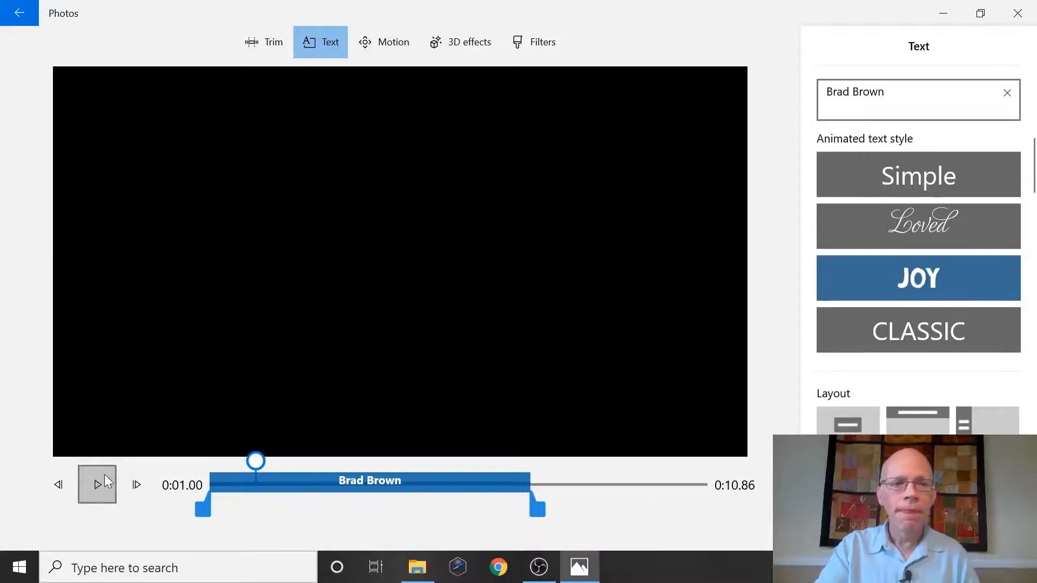
{"action": "left_click", "coordinate": [99, 486]}
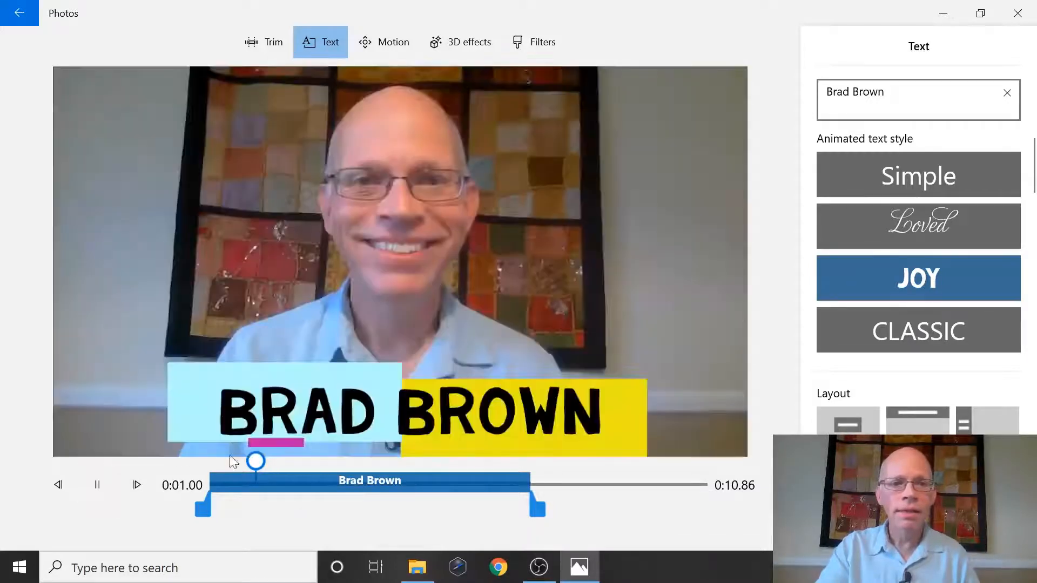
{"action": "left_click", "coordinate": [105, 491]}
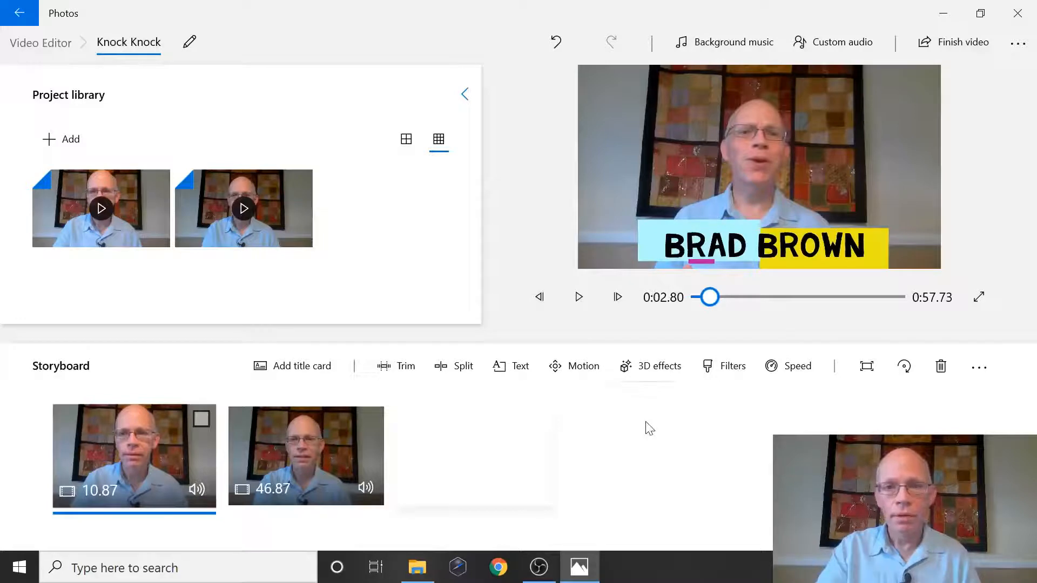
Add a title card between the intro and joke clips and set its text to "Silly Joke Time"
{"action": "left_click", "coordinate": [283, 372]}
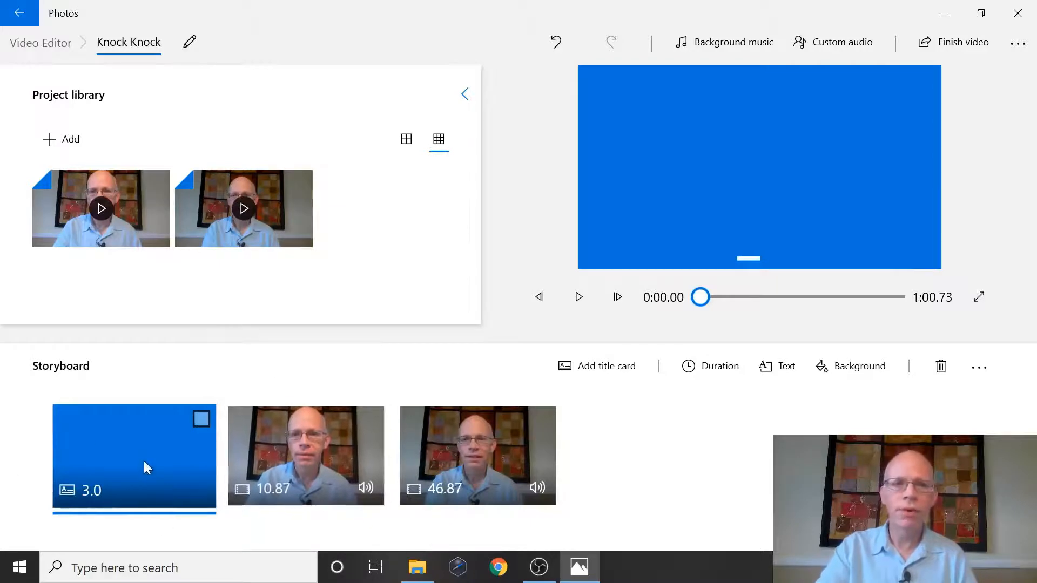
{"action": "left_click_drag", "start_coordinate": [144, 462], "coordinate": [372, 470]}
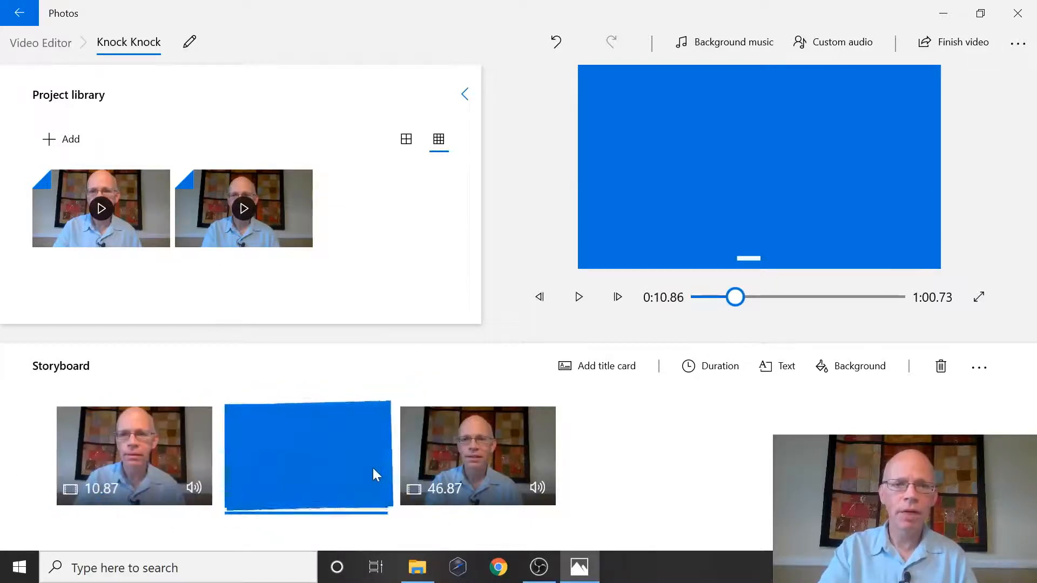
{"action": "left_click", "coordinate": [775, 373]}
{"action": "key", "text": "BackSpace"}
{"action": "key", "text": "BackSpace"}
{"action": "key", "text": "BackSpace"}
{"action": "key", "text": "BackSpace"}
{"action": "key", "text": "BackSpace"}
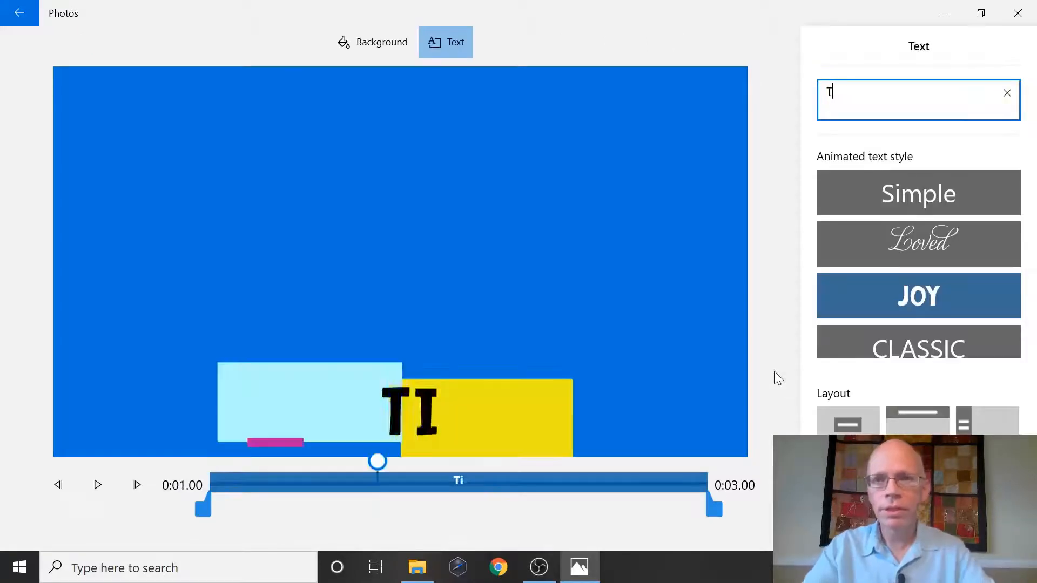
{"action": "type", "text": "Sill"}
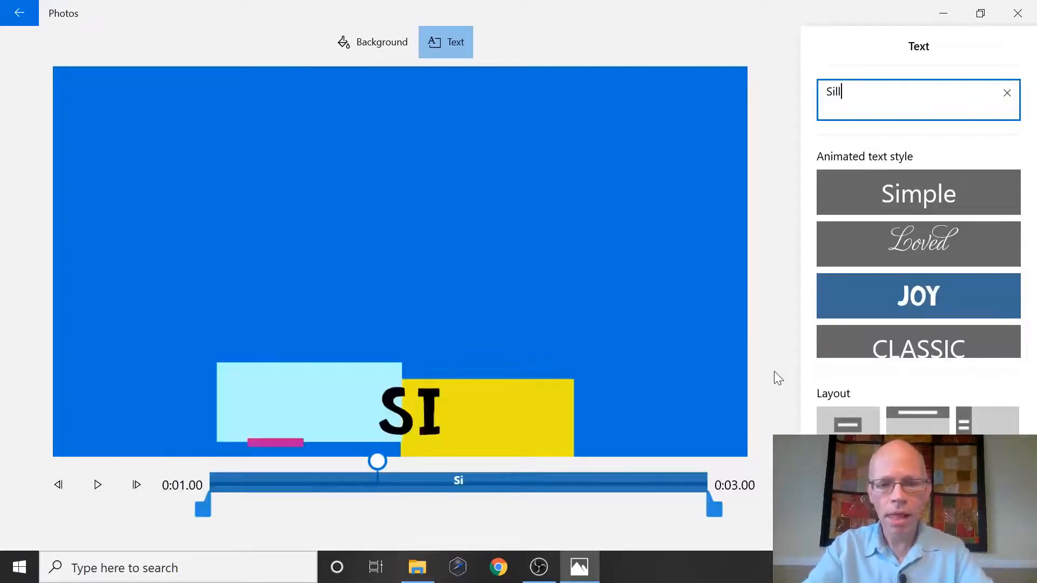
{"action": "type", "text": "y "}
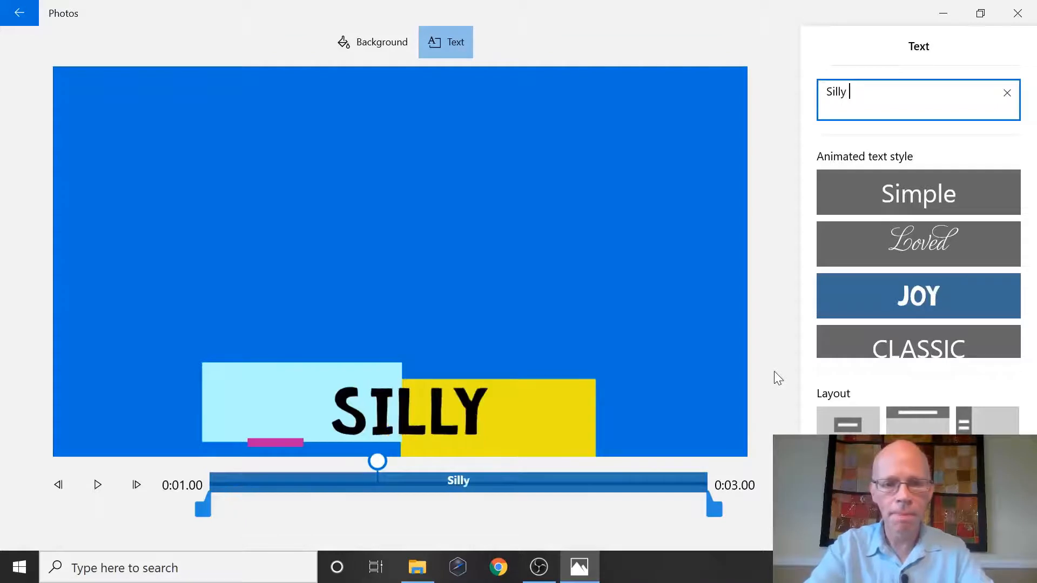
{"action": "type", "text": "Joke "}
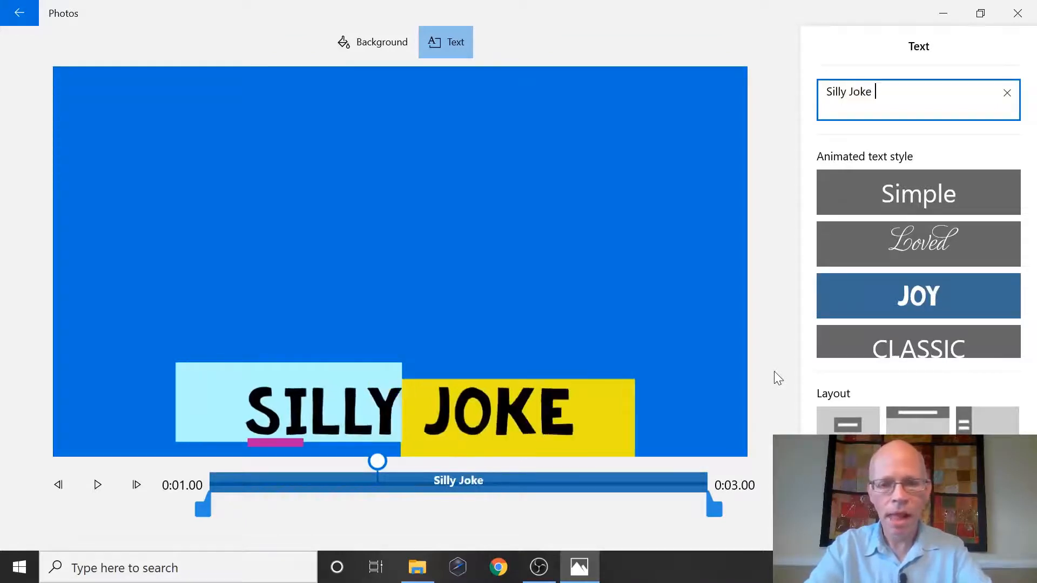
{"action": "type", "text": "Time"}
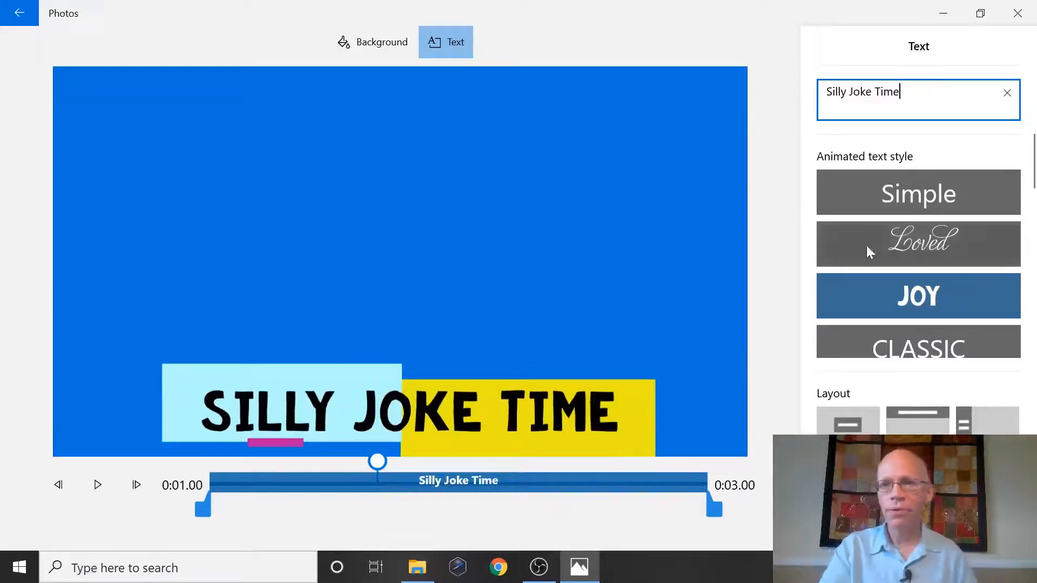
Give the title card's text the centred layout and change the card's background to periwinkle blue
{"action": "left_click", "coordinate": [867, 421]}
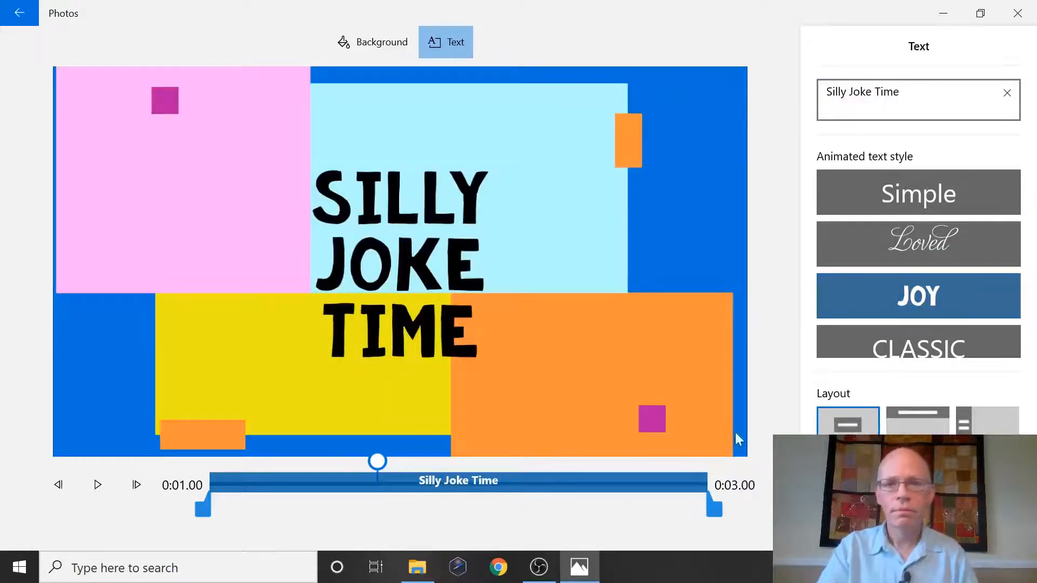
{"action": "left_click", "coordinate": [862, 527]}
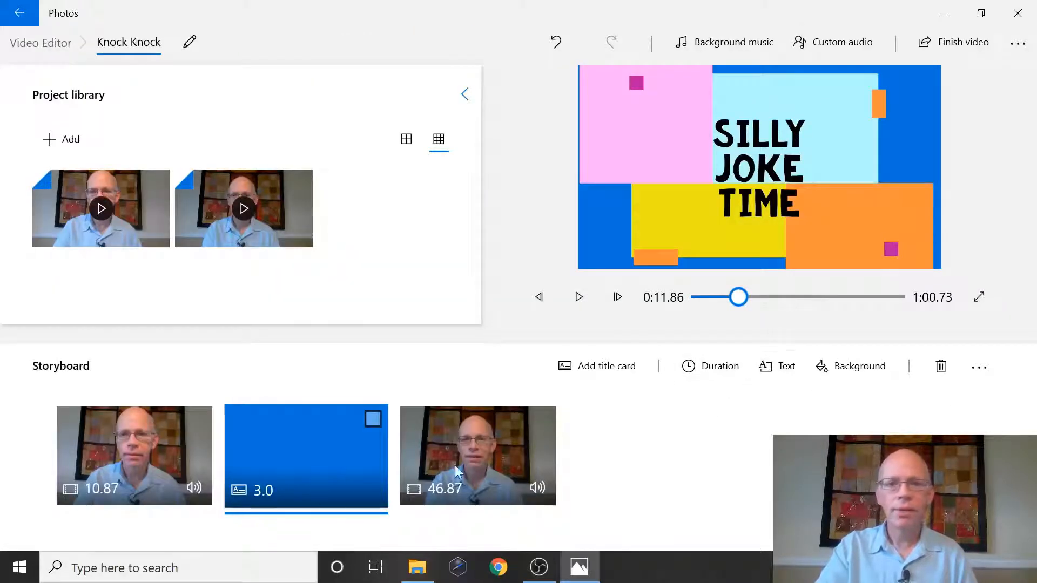
{"action": "left_click", "coordinate": [861, 371]}
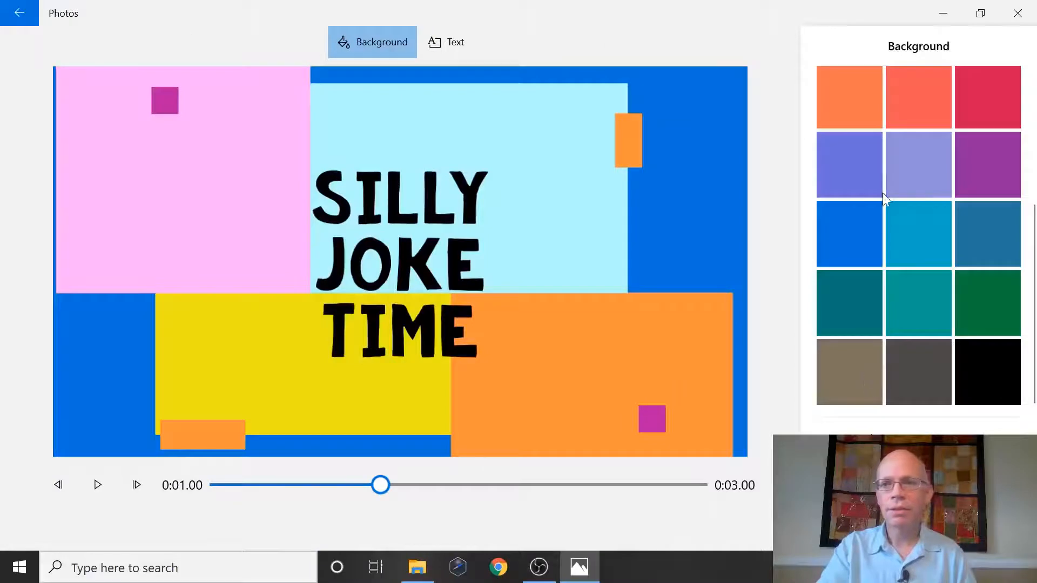
{"action": "left_click", "coordinate": [859, 153]}
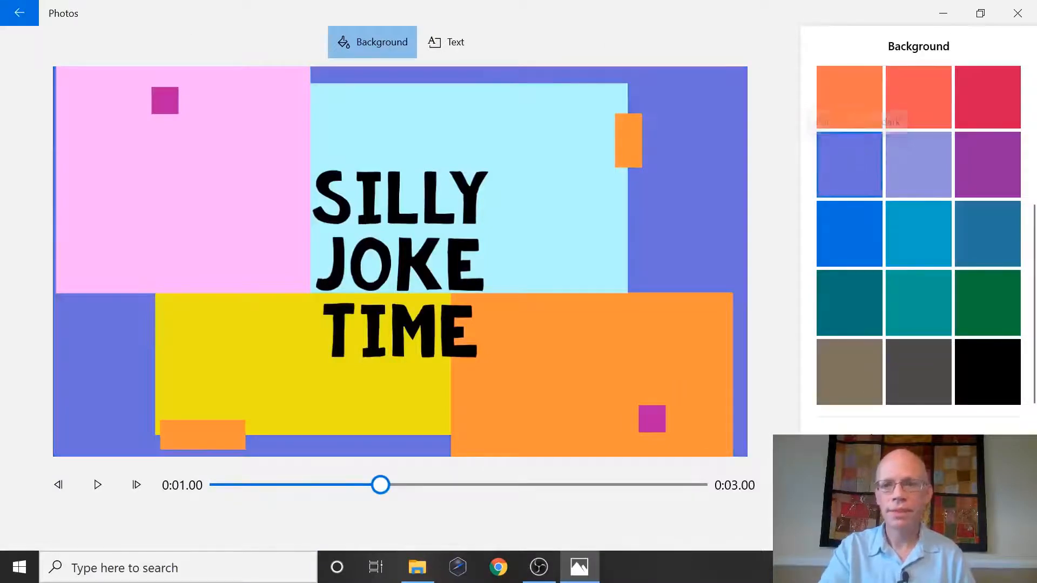
{"action": "left_click", "coordinate": [863, 527]}
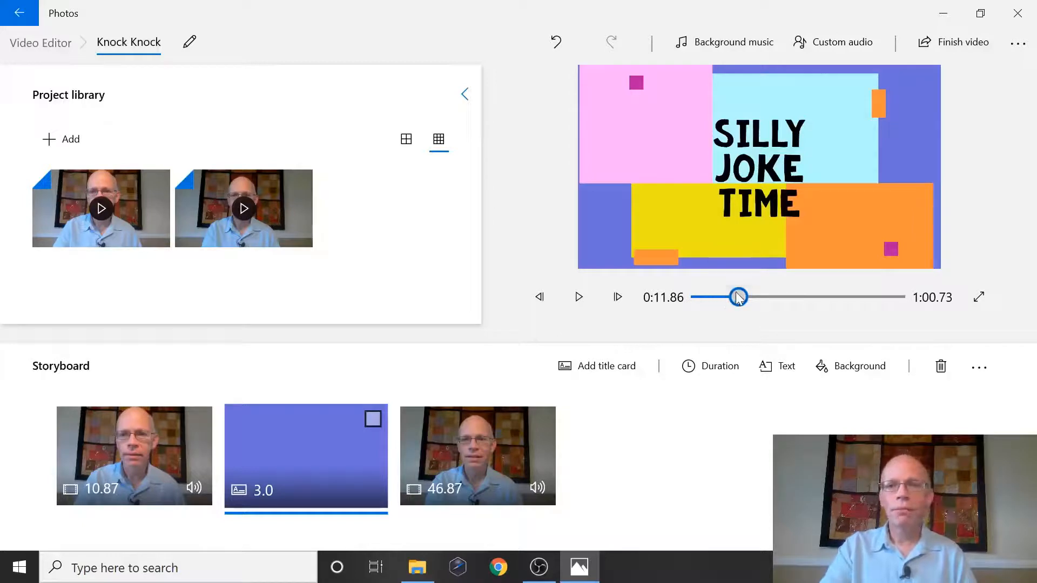
Add the Clown Parade background music at volume 45 and preview part of the joke clip with it
{"action": "left_click_drag", "start_coordinate": [738, 297], "coordinate": [787, 298]}
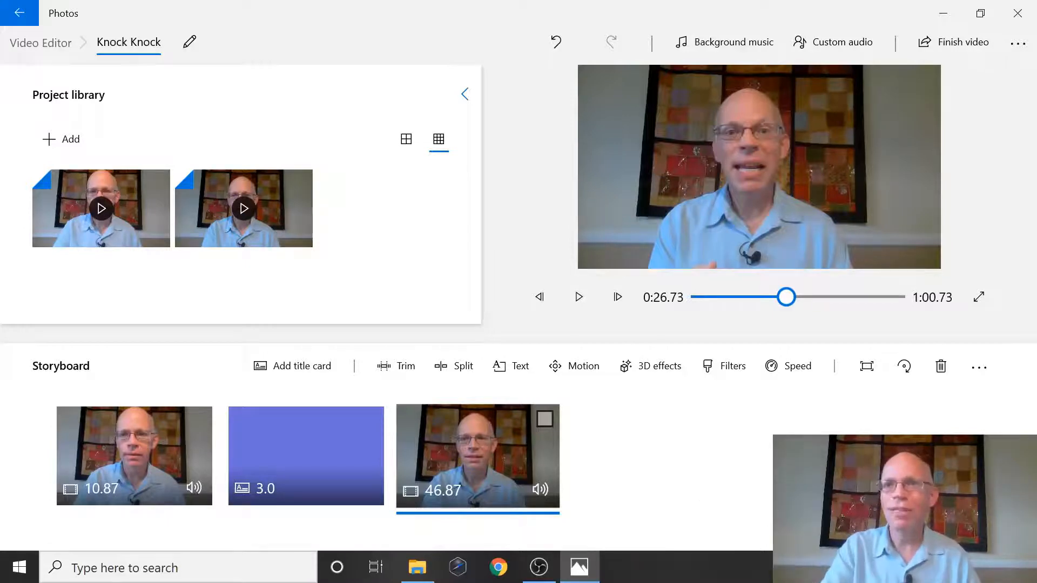
{"action": "left_click", "coordinate": [734, 45]}
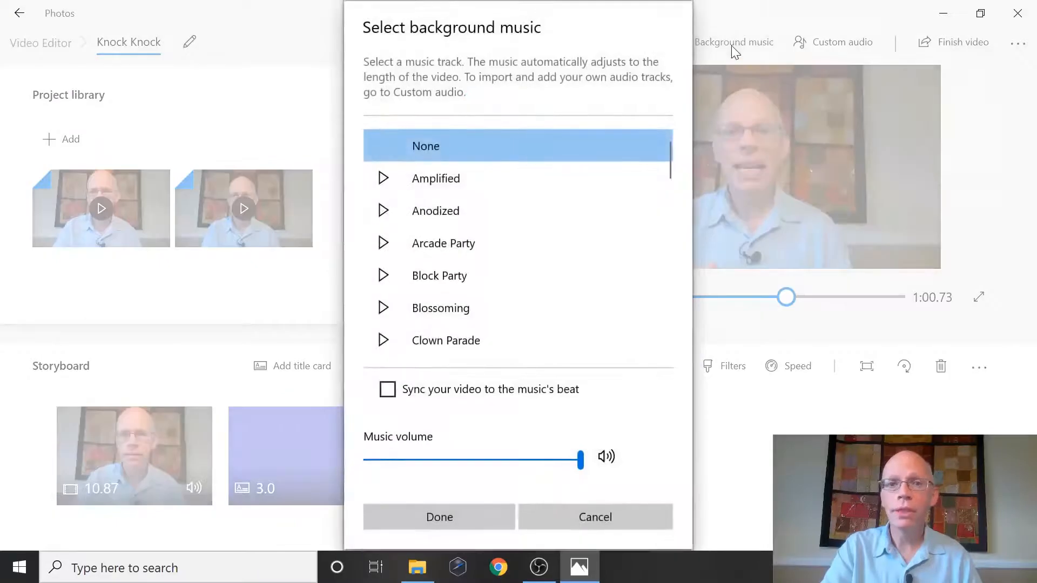
{"action": "left_click", "coordinate": [460, 344]}
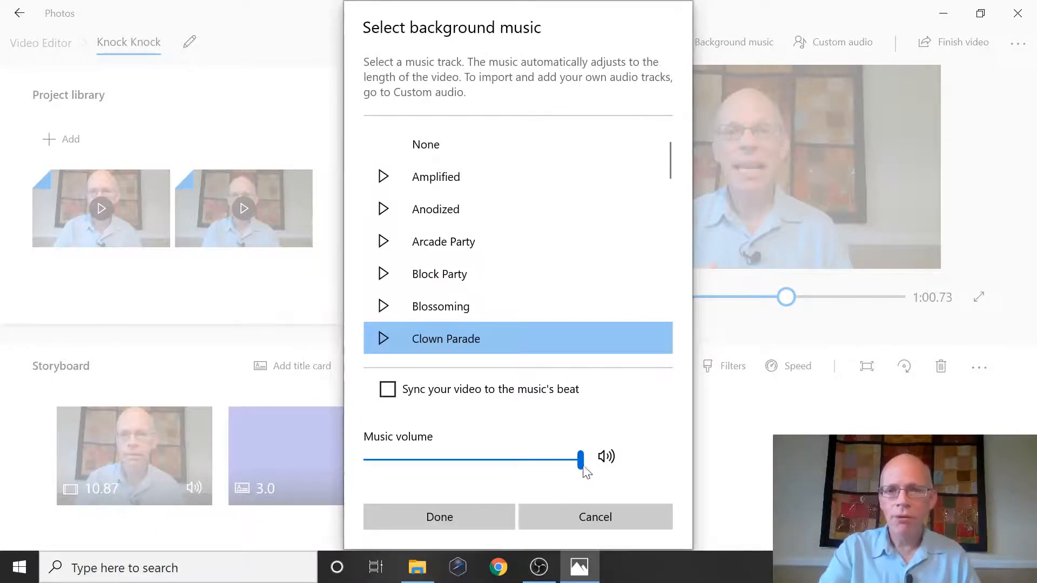
{"action": "left_click_drag", "start_coordinate": [581, 462], "coordinate": [465, 473]}
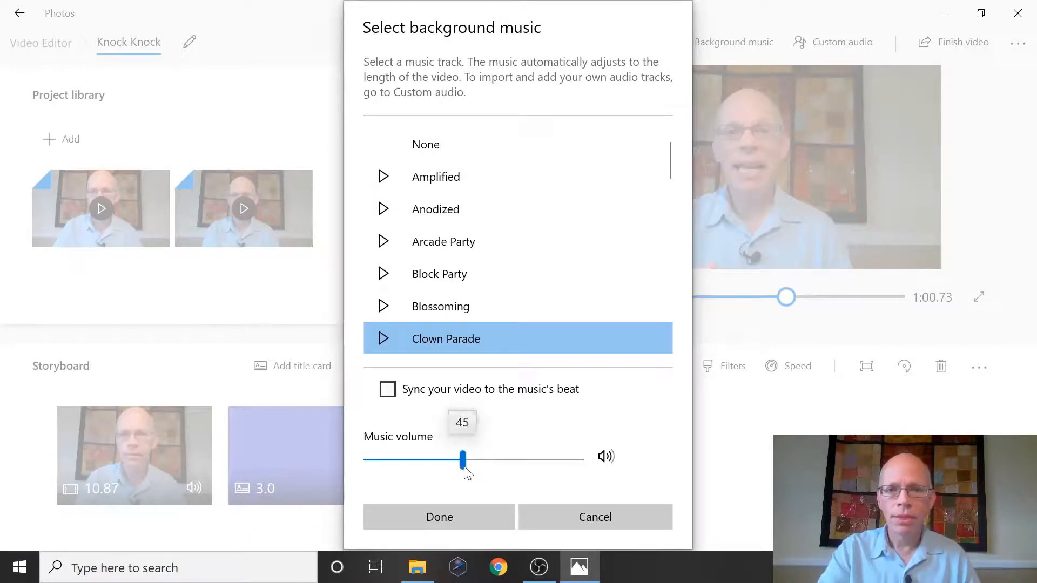
{"action": "left_click", "coordinate": [459, 520]}
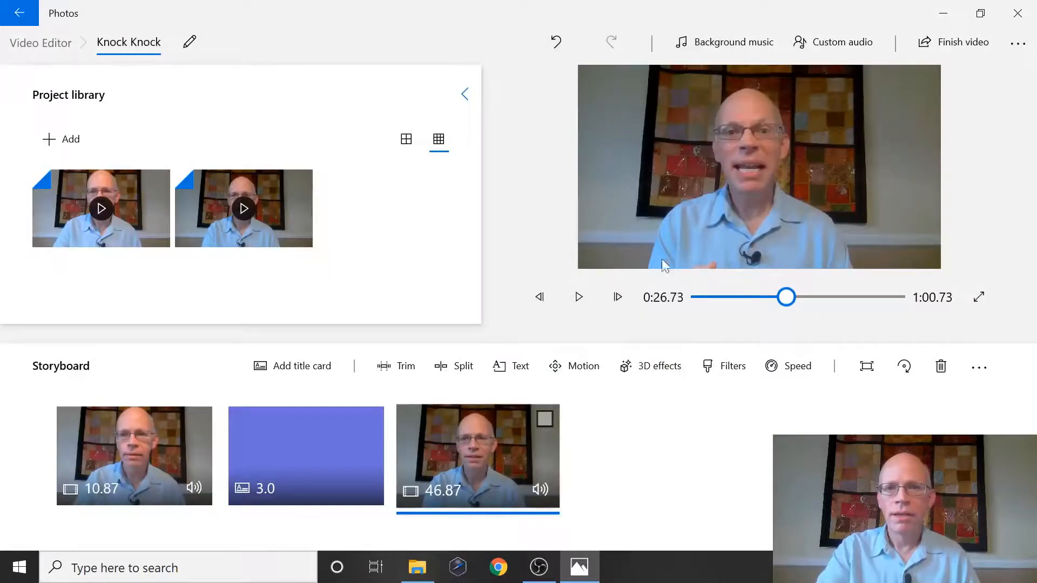
{"action": "left_click", "coordinate": [578, 303]}
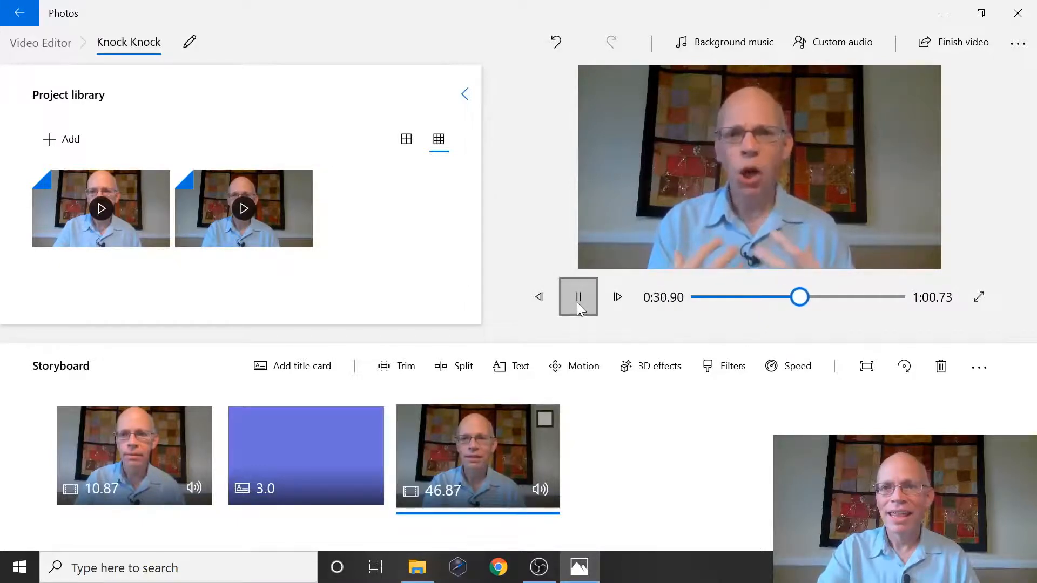
{"action": "left_click", "coordinate": [577, 302]}
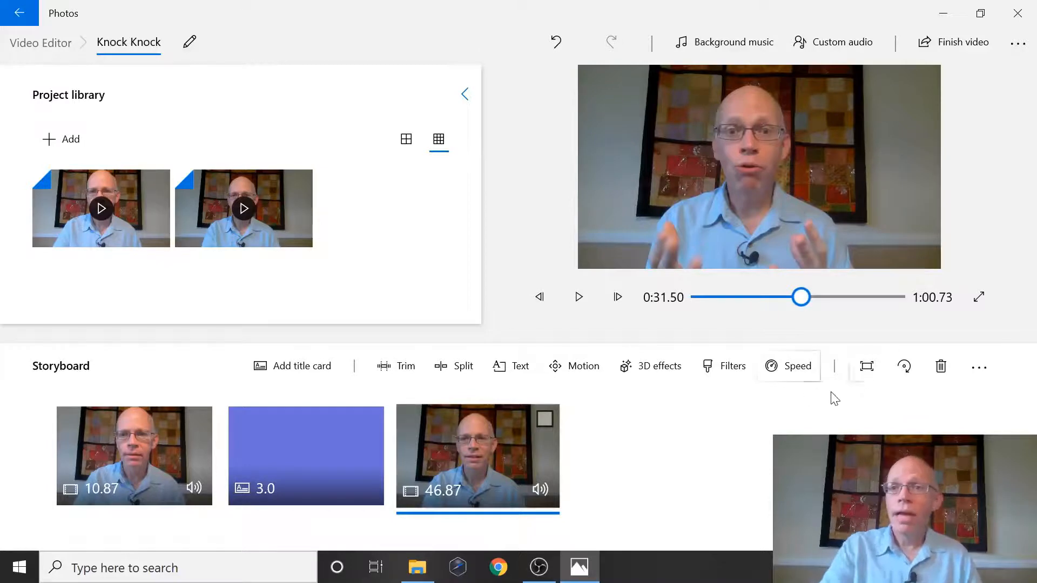
Check the video quality options and start exporting the finished video at High 1080p (recommended)
{"action": "left_click", "coordinate": [970, 45]}
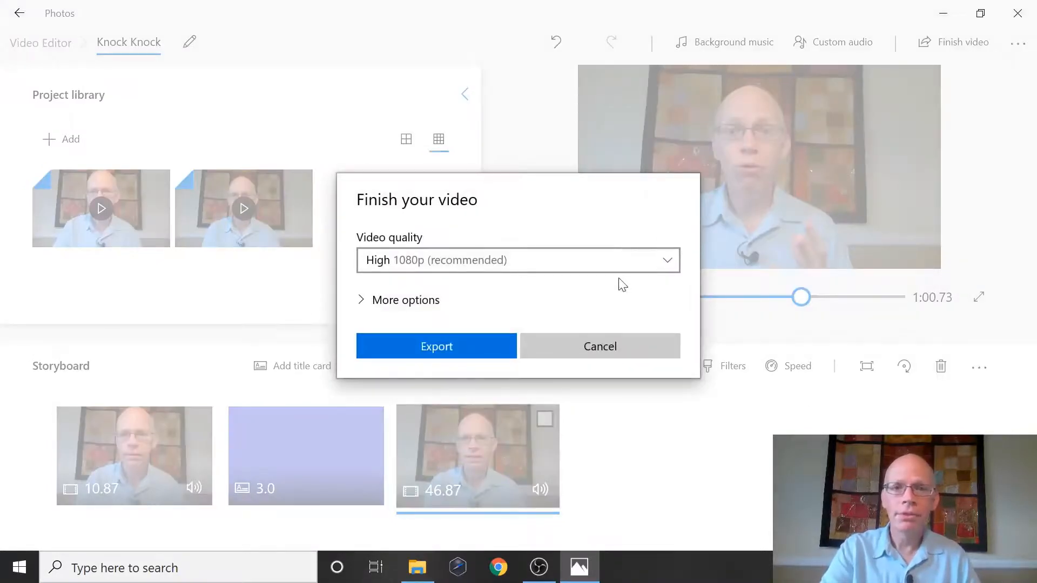
{"action": "left_click", "coordinate": [672, 263]}
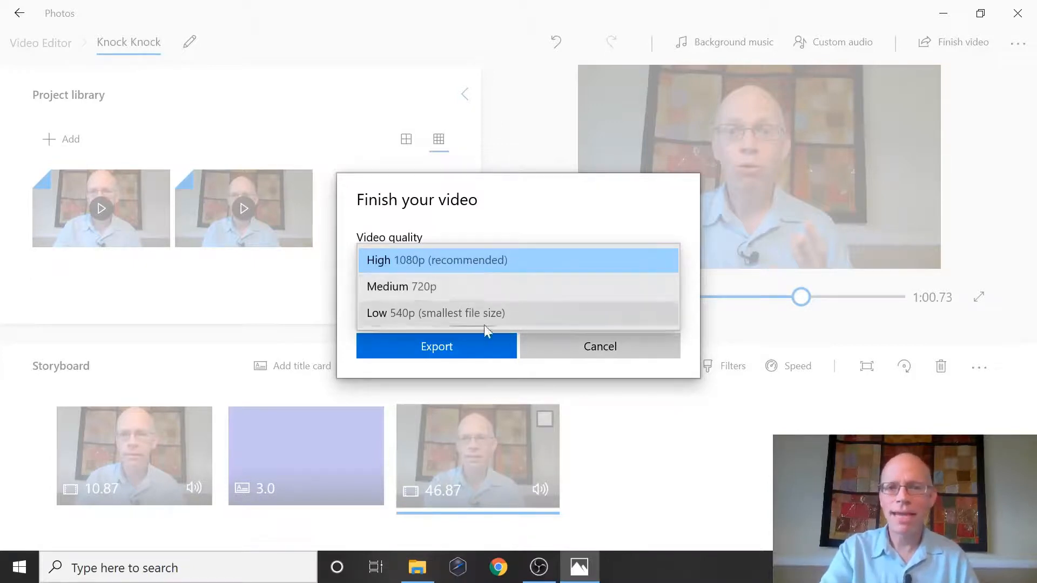
{"action": "left_click", "coordinate": [576, 216]}
{"action": "left_click", "coordinate": [436, 346]}
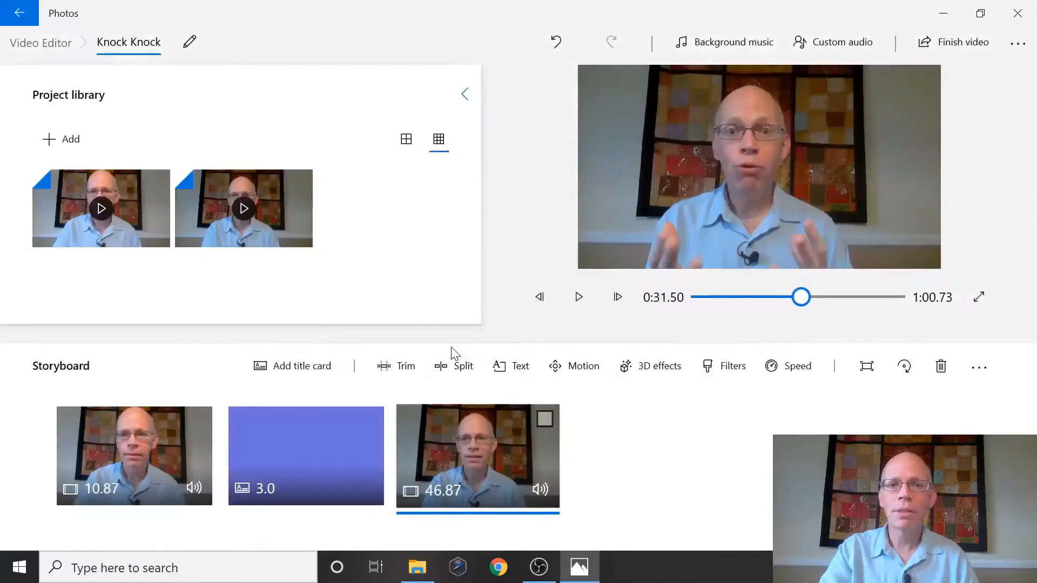